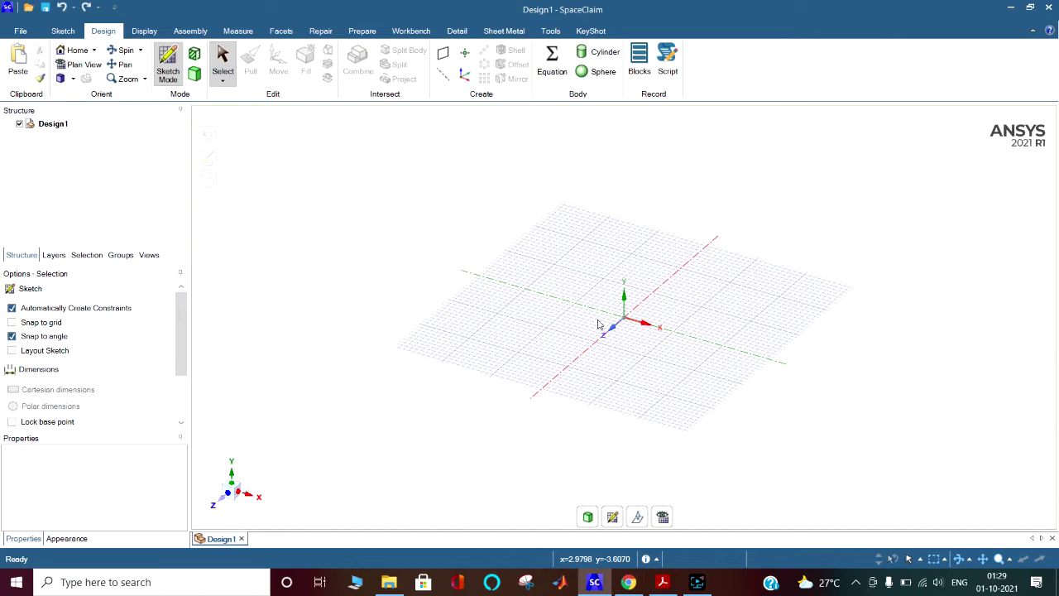
# Step: Orbit the empty sketch grid to view it from a tilted angle
pyautogui.moveTo(572, 315); pyautogui.dragTo(604, 315, button='middle')
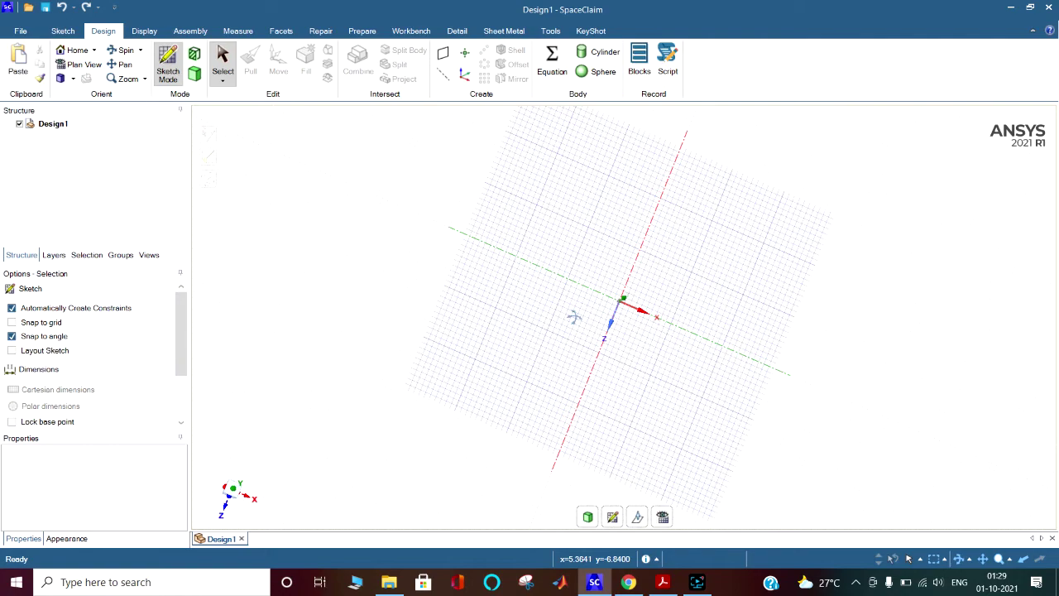
pyautogui.moveTo(574, 315)
pyautogui.mouseDown(button='middle')
pyautogui.moveTo(601, 379)
pyautogui.moveTo(560, 323)
pyautogui.mouseUp(button='middle')
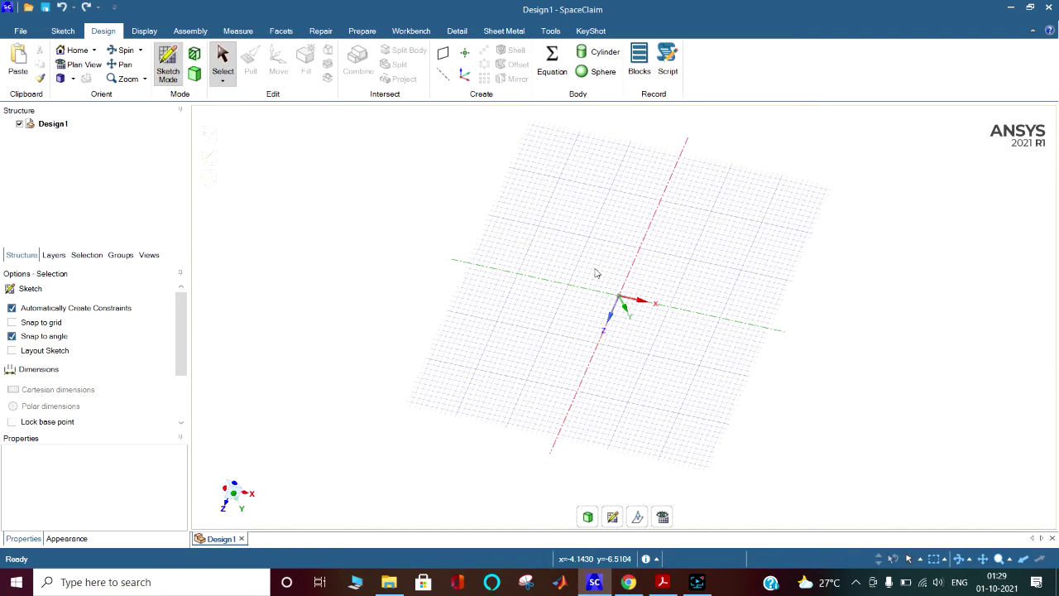
# Step: Open SpaceClaim Options from the File menu
pyautogui.click(12, 35)
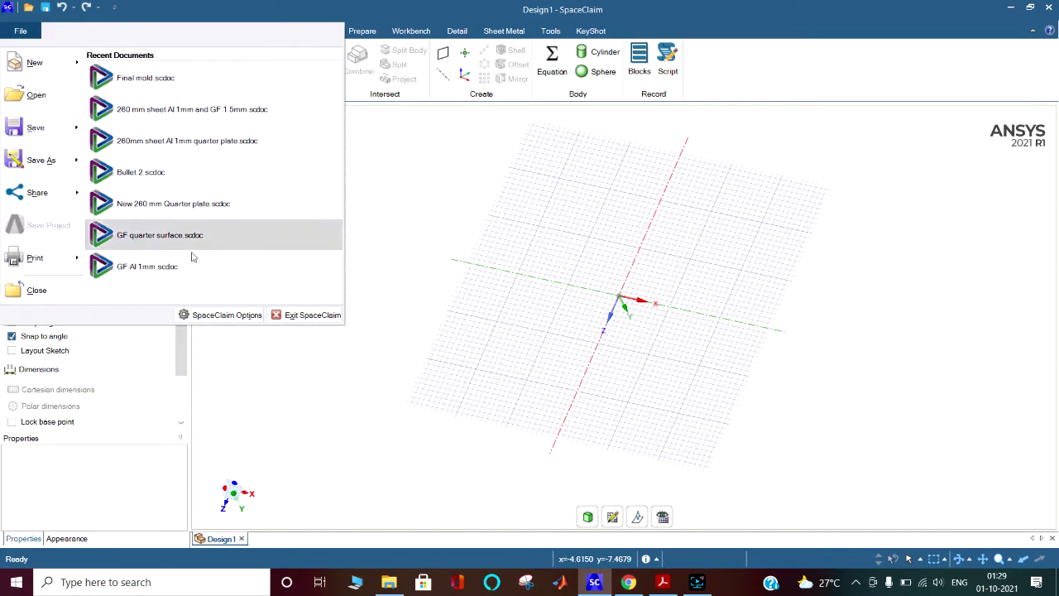
pyautogui.click(220, 321)
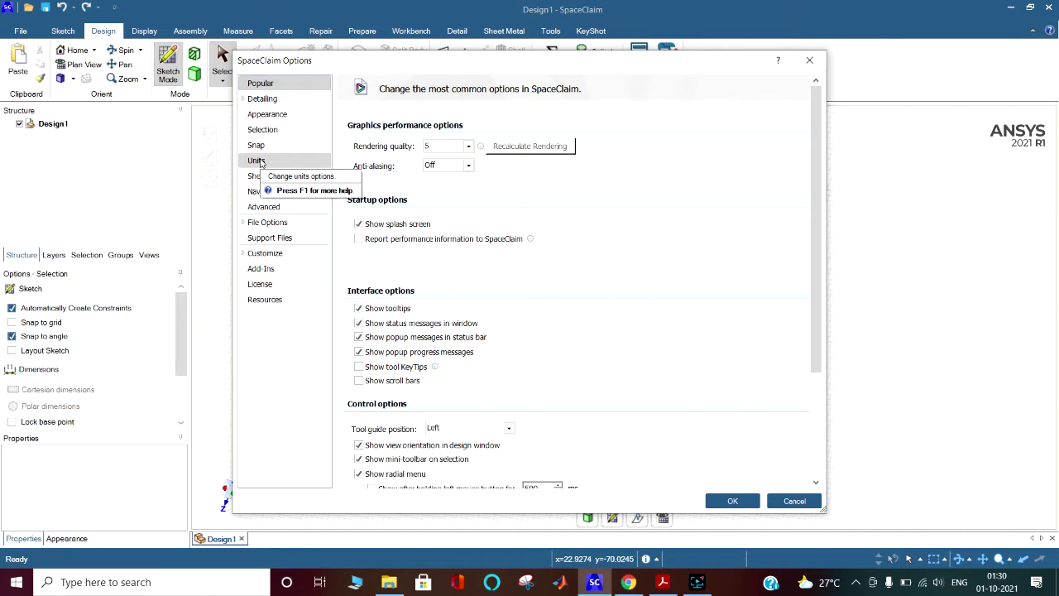
# Step: Set this document's units to Metric with length in Centimeters, after briefly trying Imperial
pyautogui.click(257, 160)
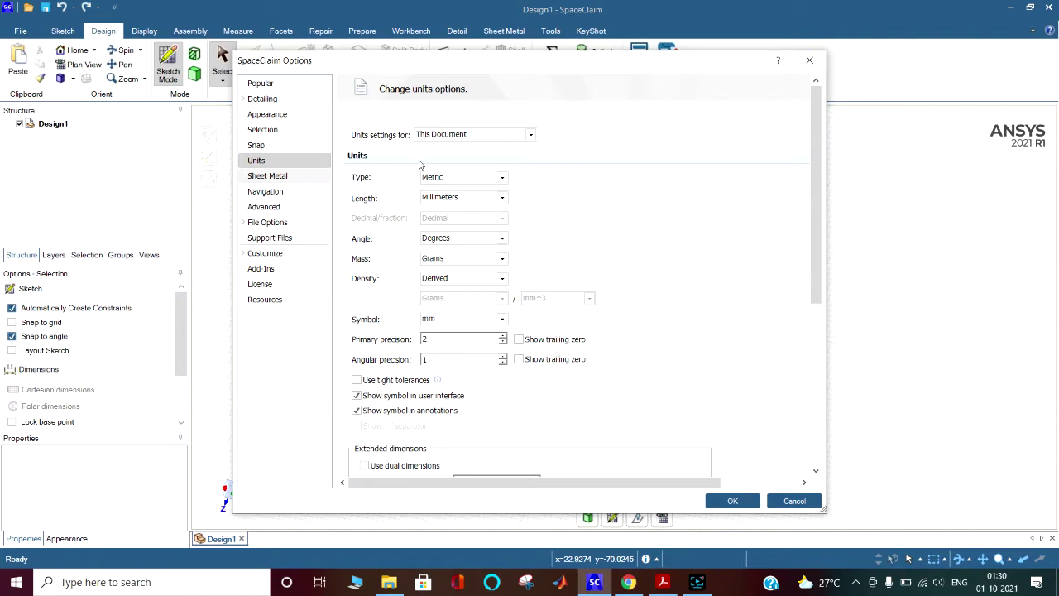
pyautogui.click(530, 134)
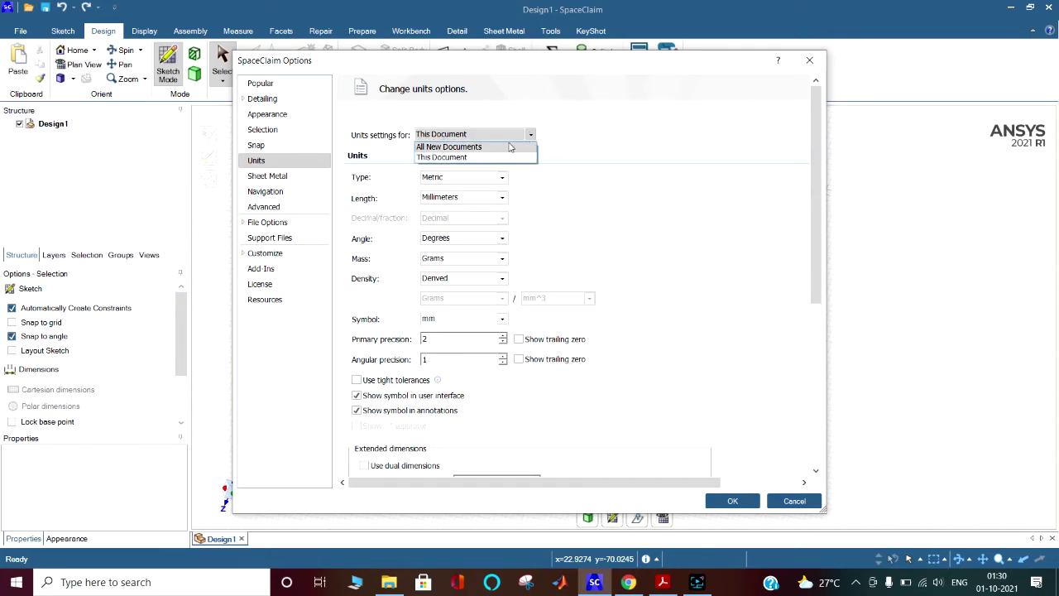
pyautogui.click(530, 136)
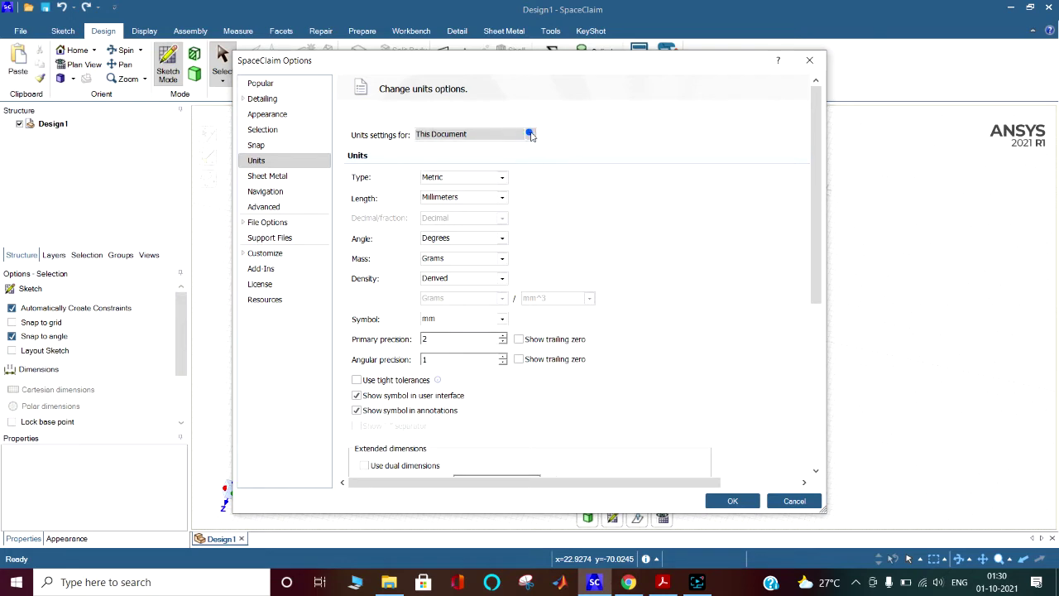
pyautogui.click(501, 177)
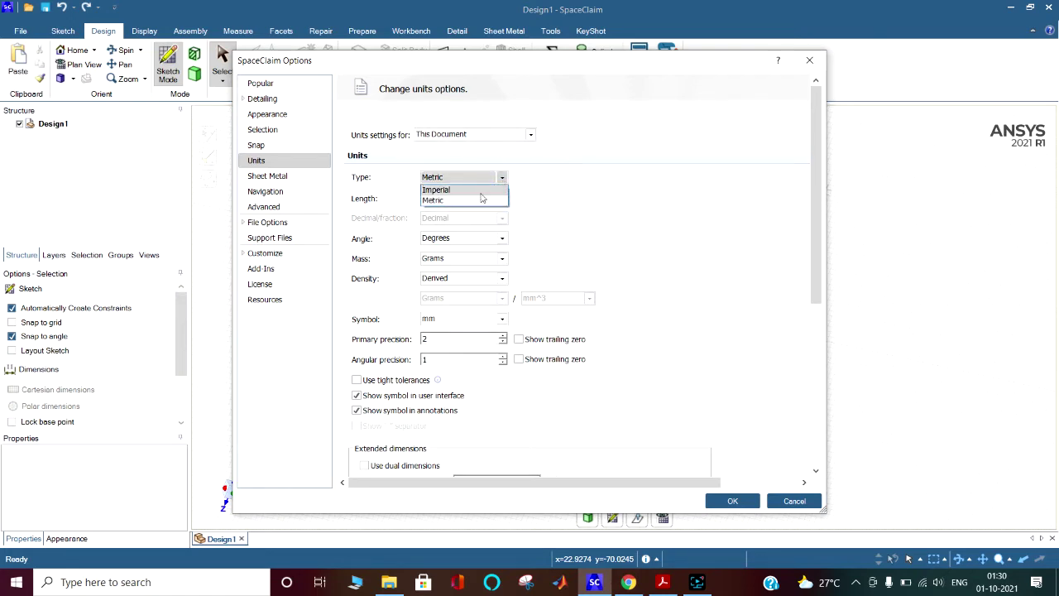
pyautogui.click(480, 189)
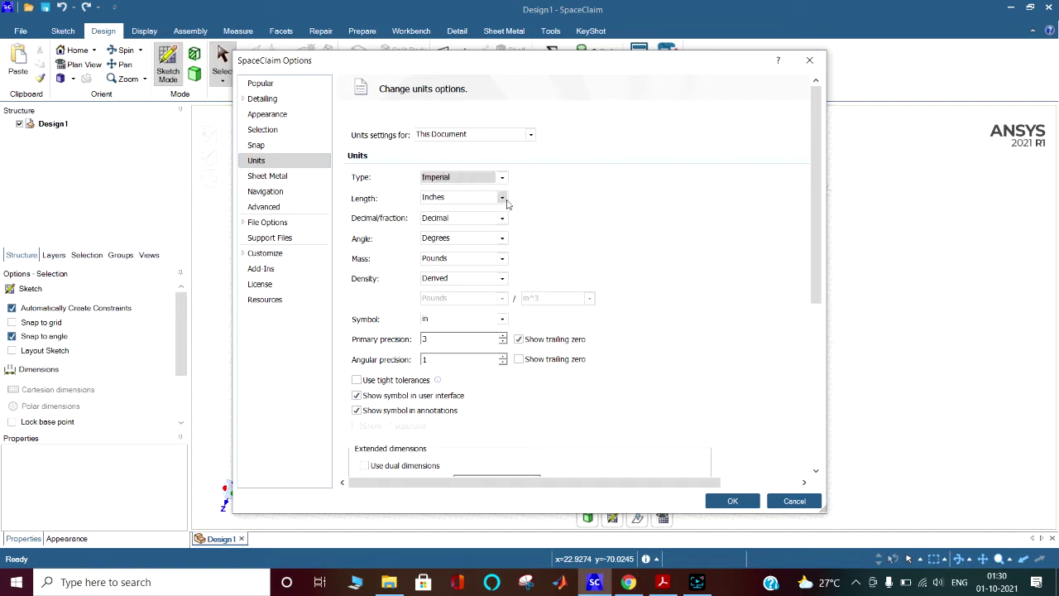
pyautogui.click(501, 199)
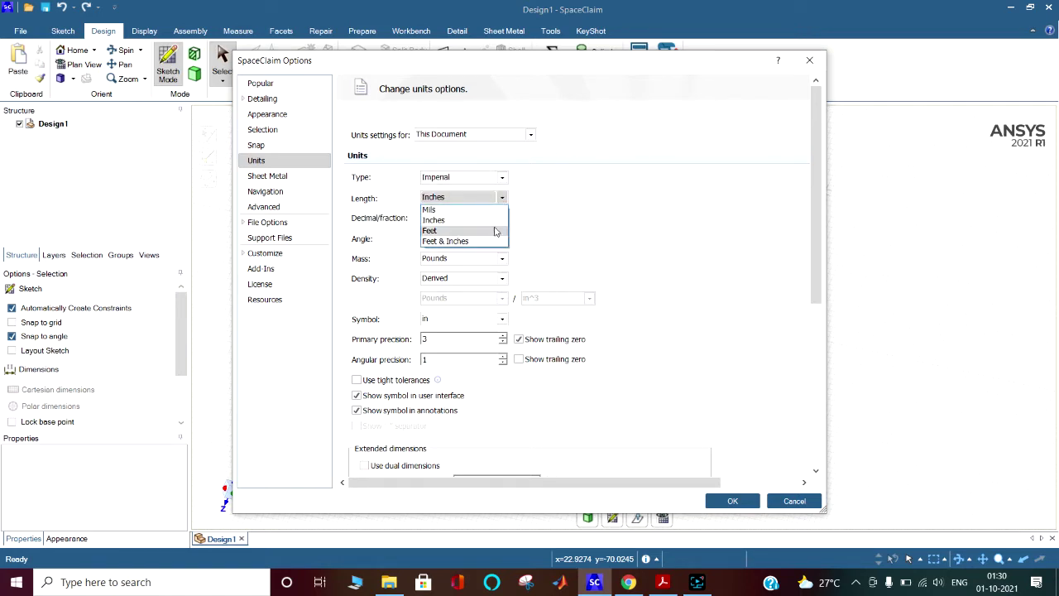
pyautogui.click(503, 177)
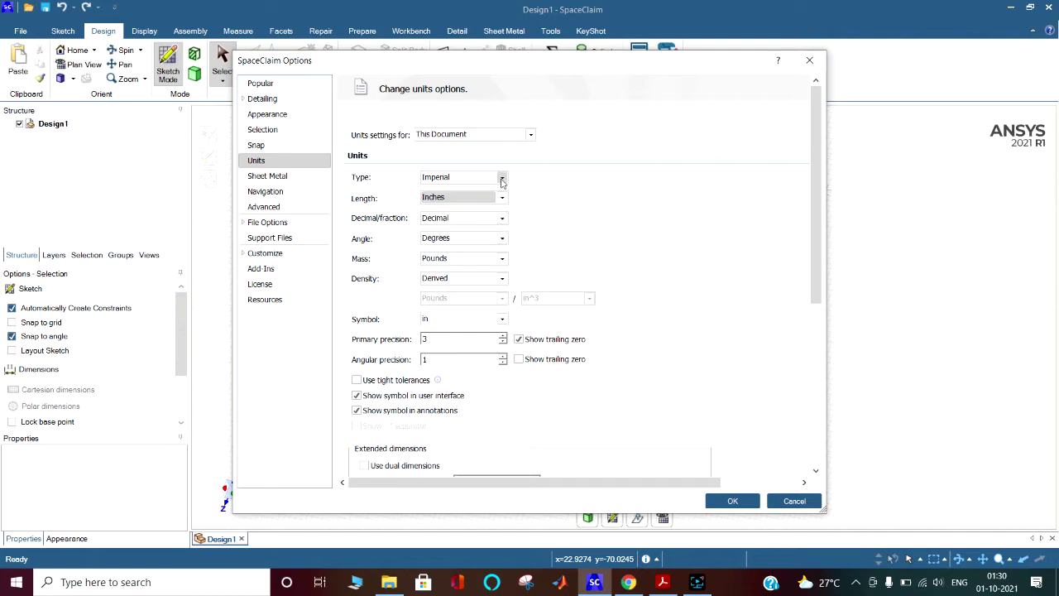
pyautogui.click(501, 177)
pyautogui.click(480, 199)
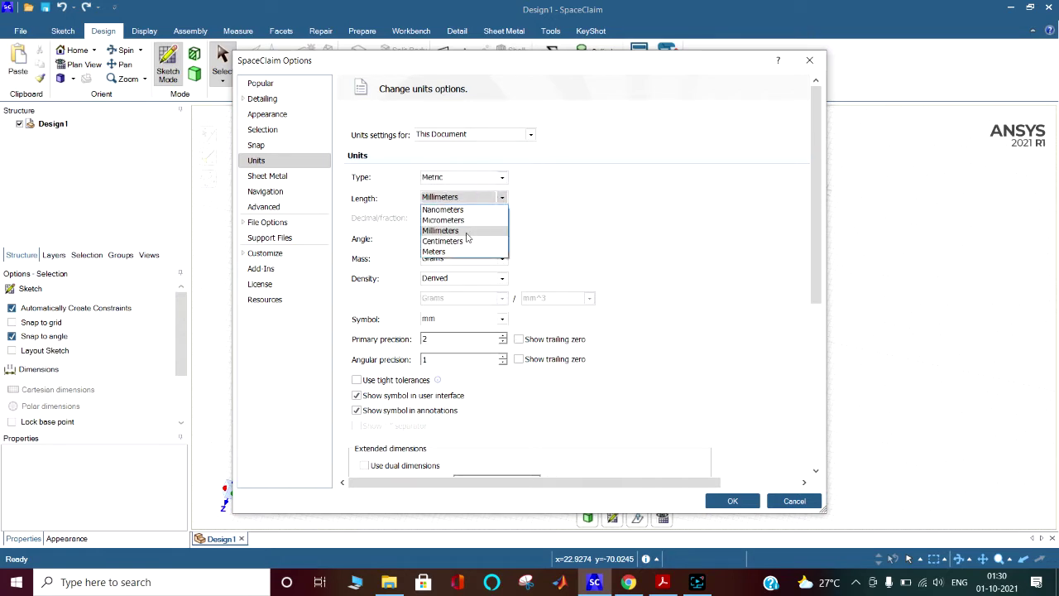
pyautogui.click(465, 241)
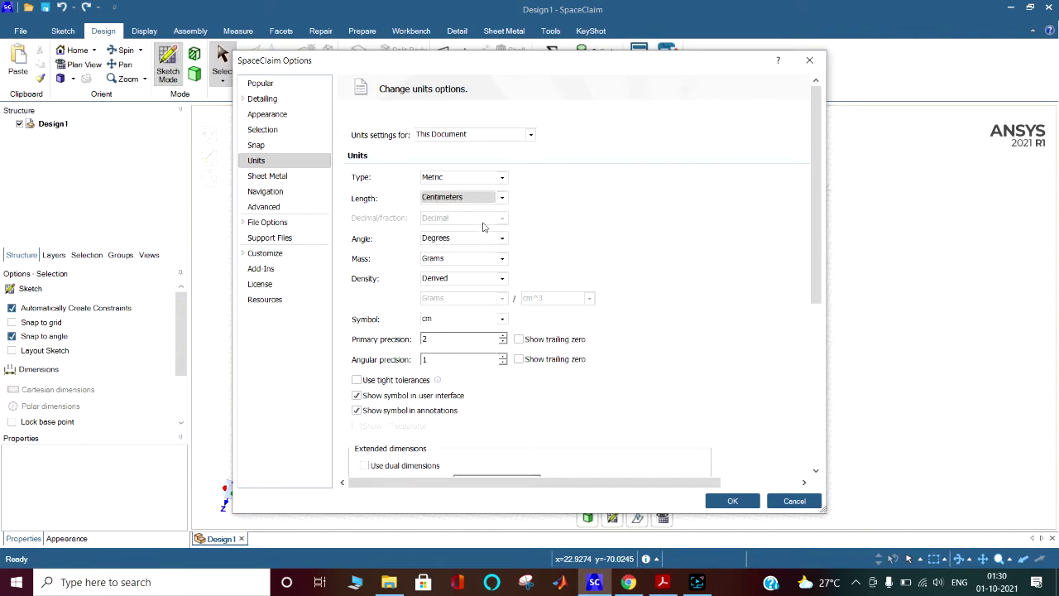
# Step: Keep angles in Degrees and switch the mass unit to Kilograms
pyautogui.scroll(-5, 584, 325)
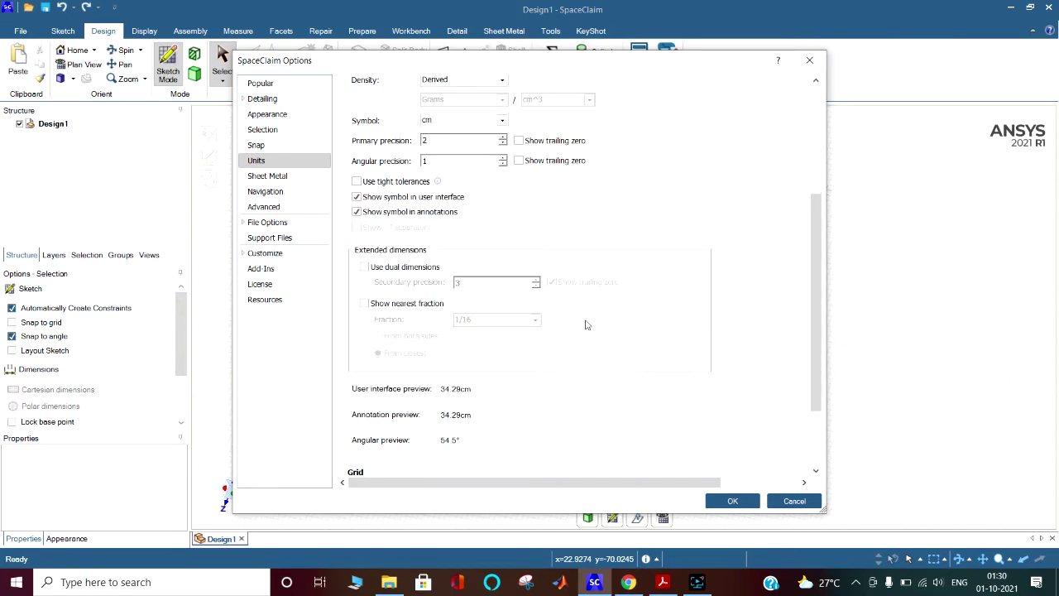
pyautogui.scroll(5, 585, 324)
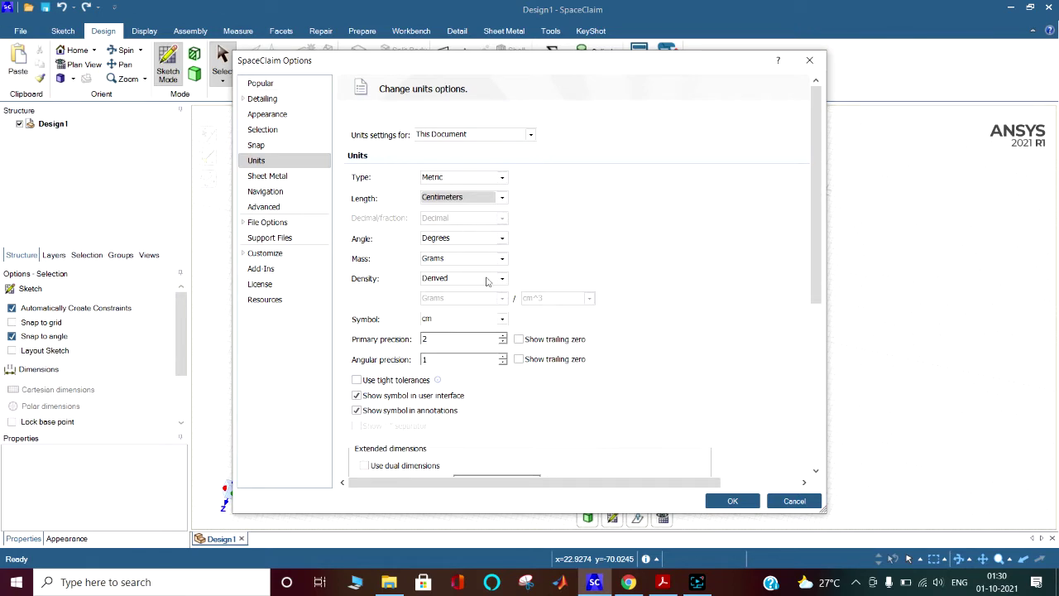
pyautogui.click(501, 239)
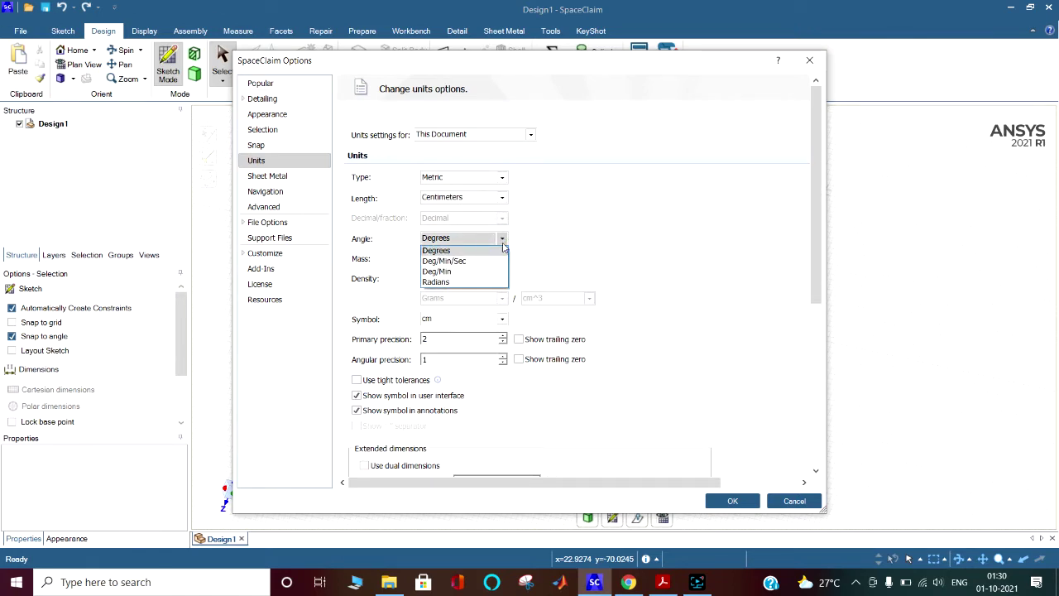
pyautogui.click(502, 240)
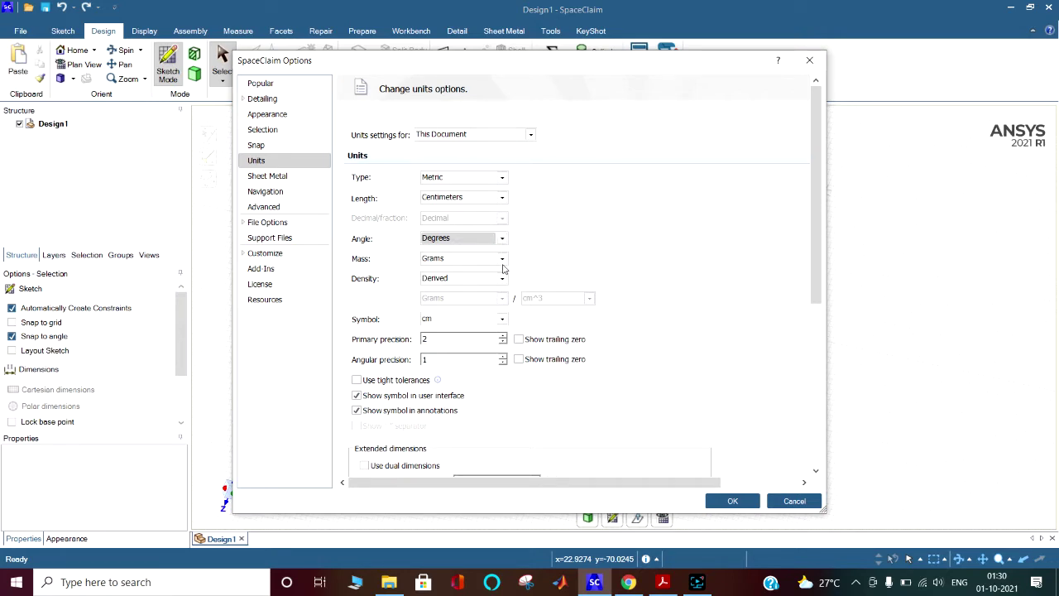
pyautogui.click(501, 259)
pyautogui.click(473, 285)
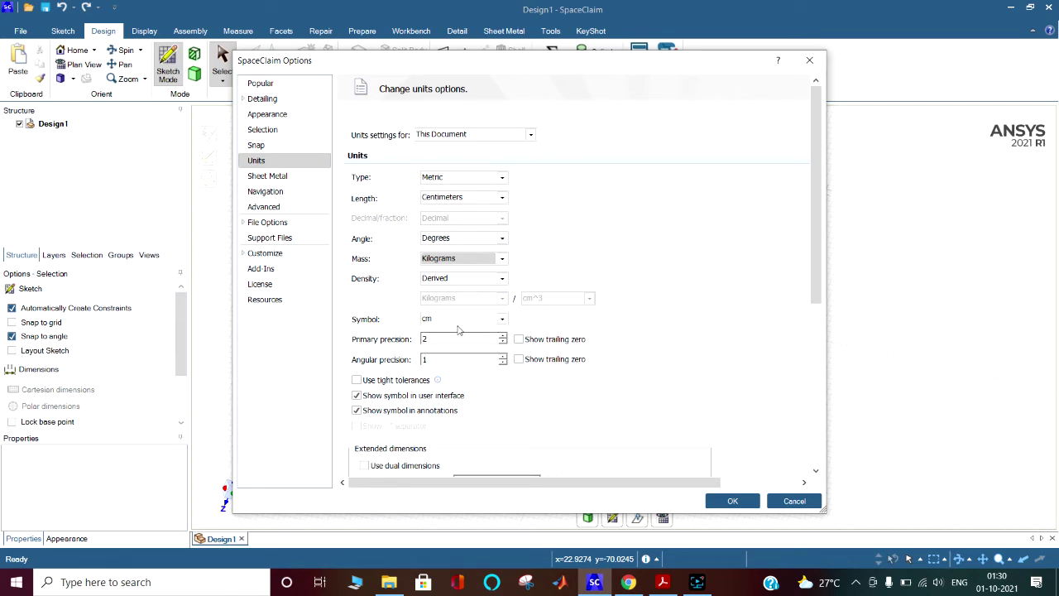
# Step: Scroll to the Grid section showing 0.1 cm minor spacing and 10 lines per major
pyautogui.scroll(-3, 614, 348)
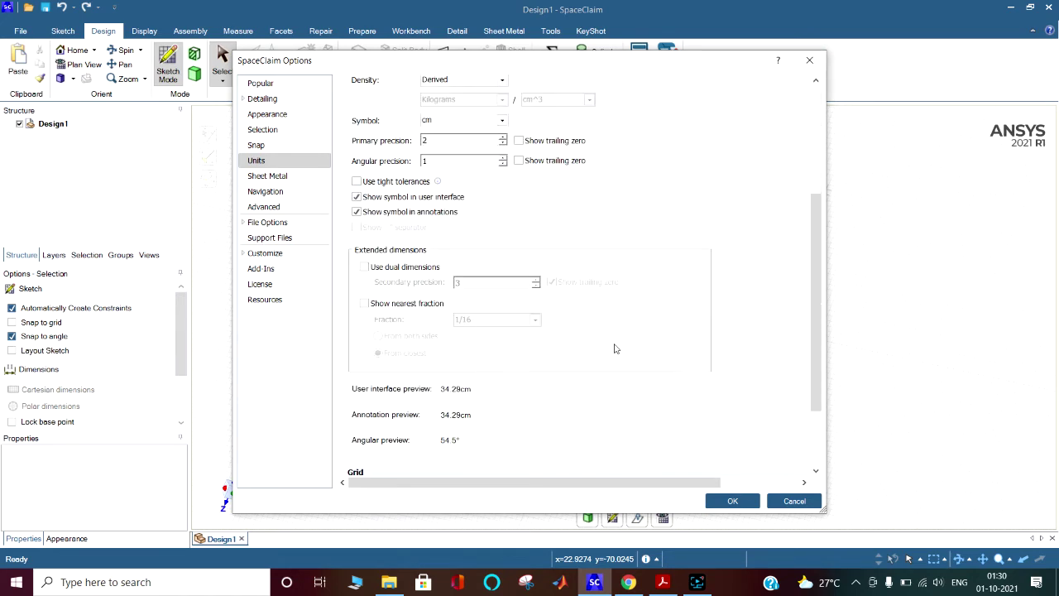
pyautogui.scroll(-2, 521, 226)
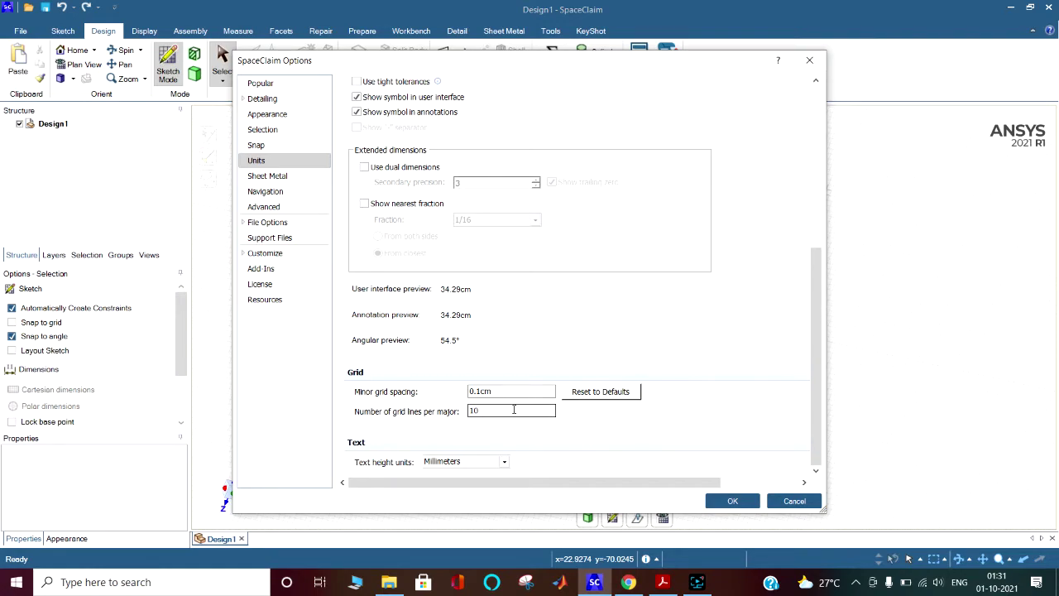
# Step: Apply the unit settings, view the plane head-on and start sketching on it
pyautogui.click(728, 501)
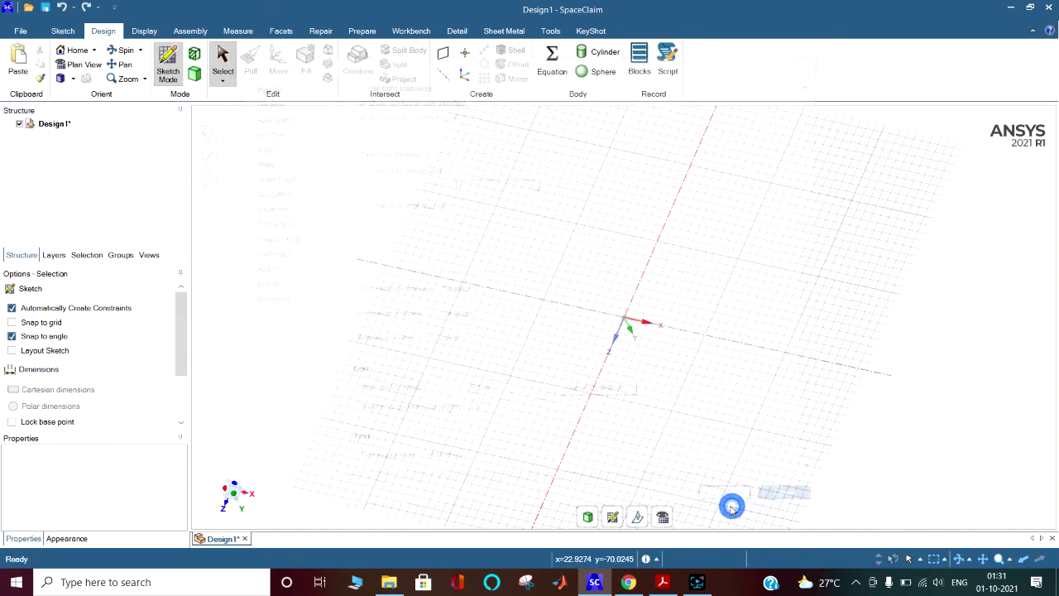
pyautogui.moveTo(570, 343); pyautogui.dragTo(592, 435, button='middle')
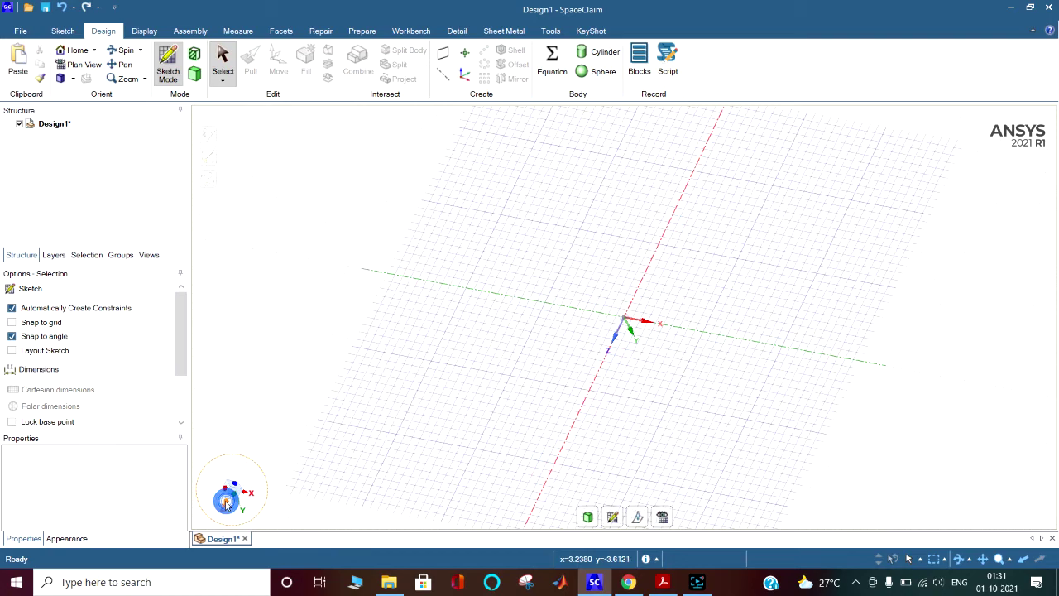
pyautogui.click(223, 502)
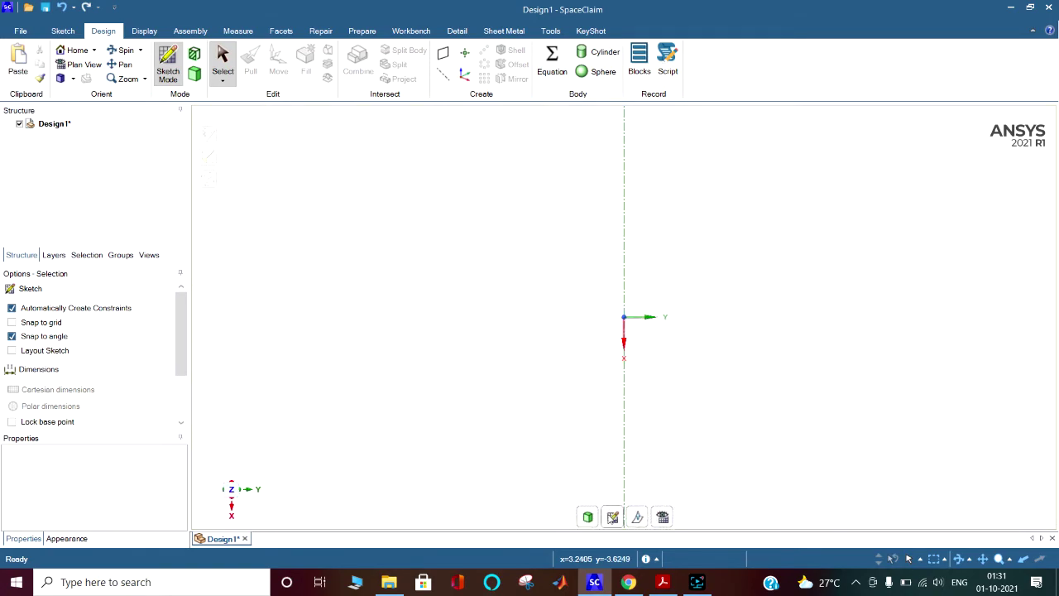
pyautogui.click(605, 353)
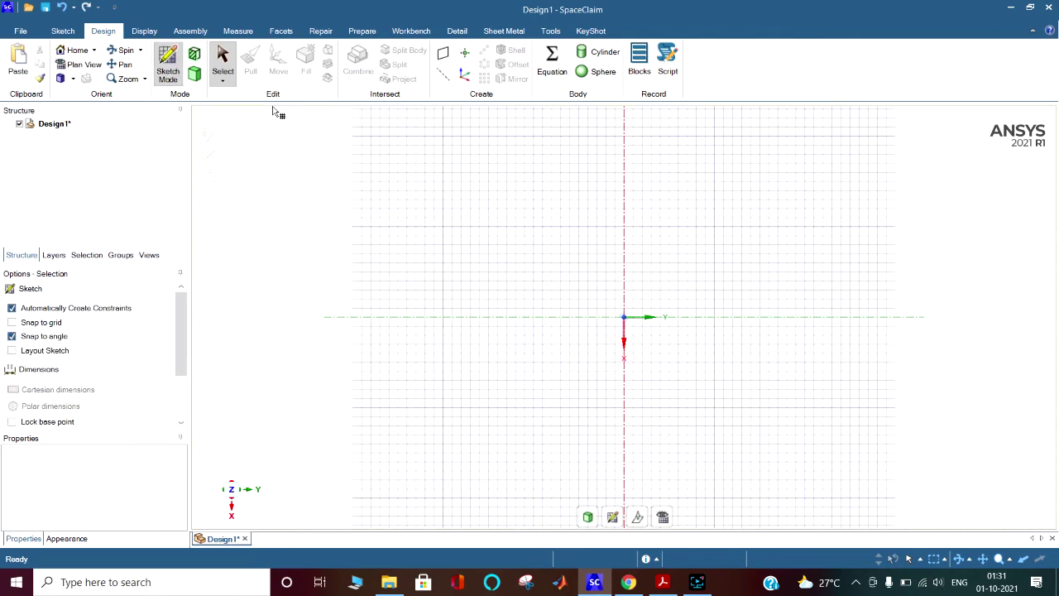
# Step: Draw a 10 cm horizontal line centred on the origin
pyautogui.click(63, 31)
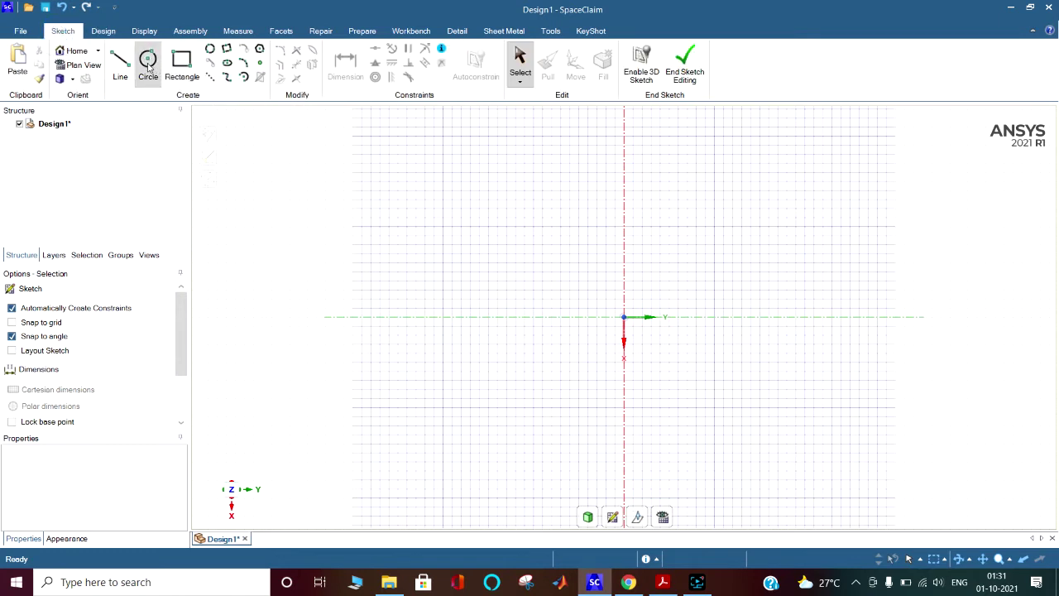
pyautogui.click(120, 62)
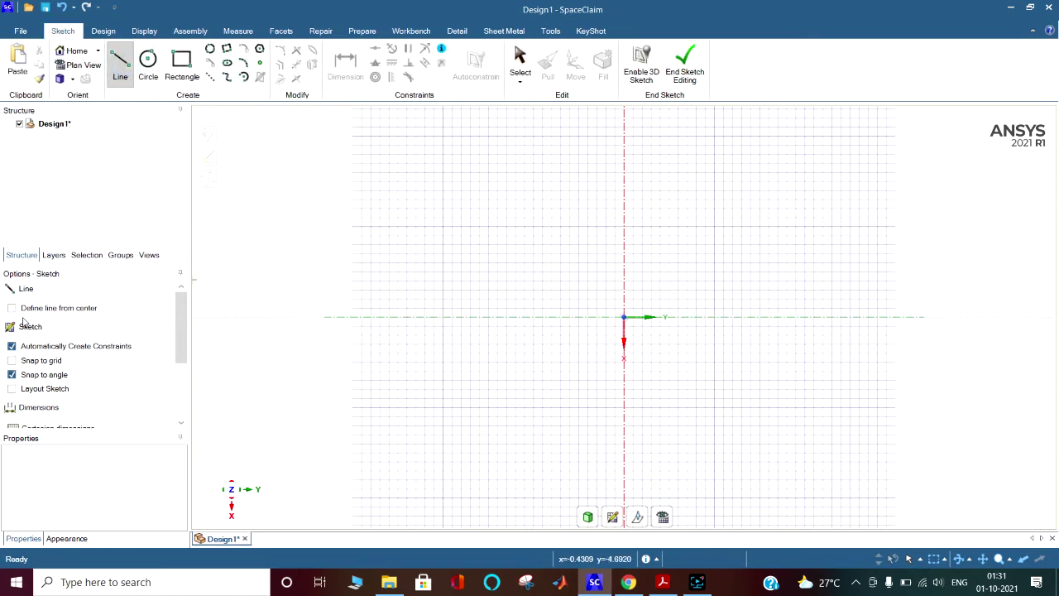
pyautogui.click(47, 307)
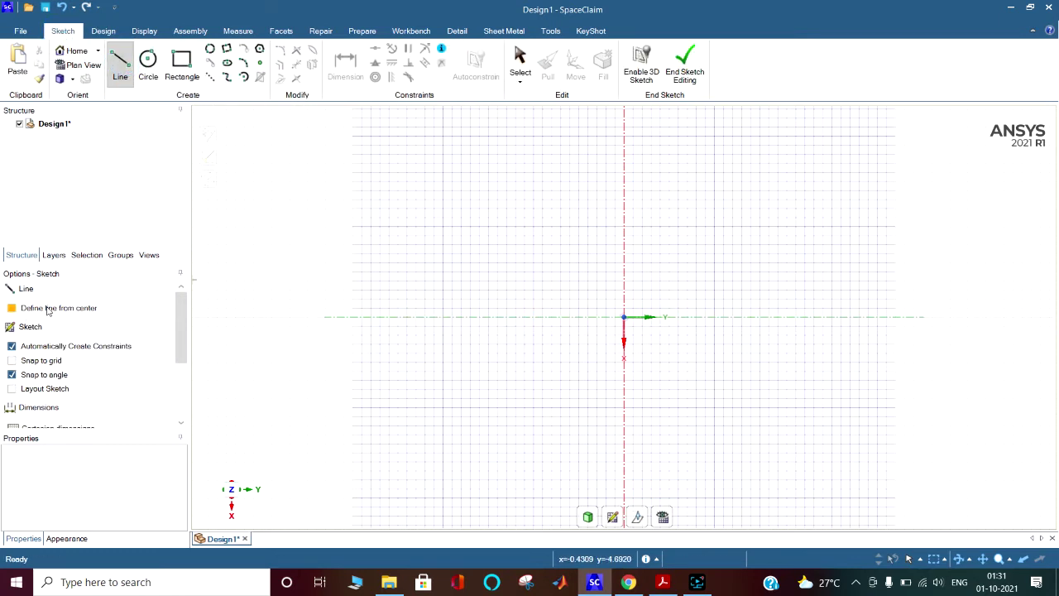
pyautogui.click(624, 318)
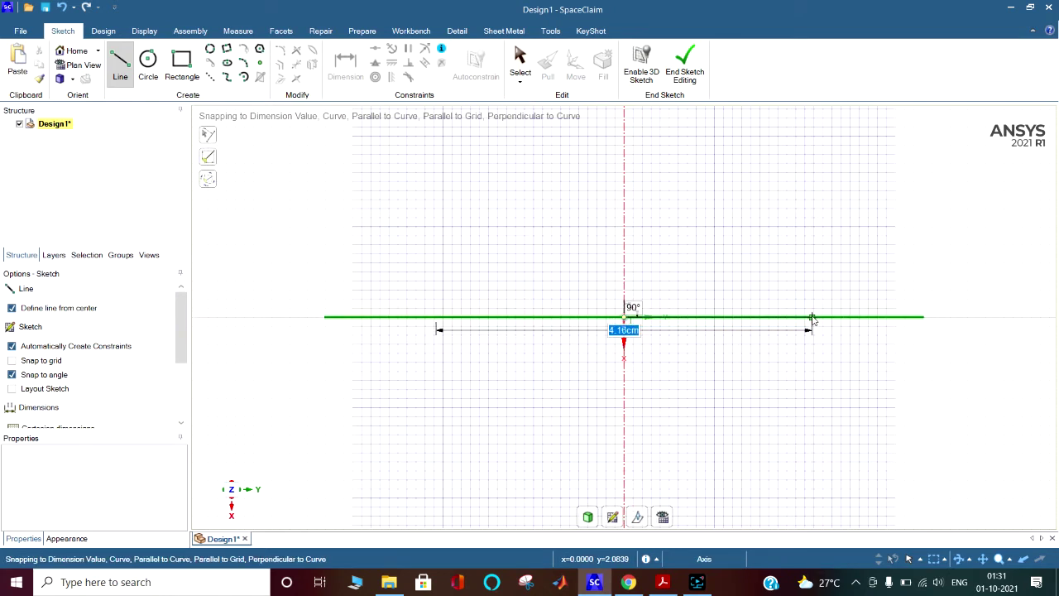
pyautogui.write('10')
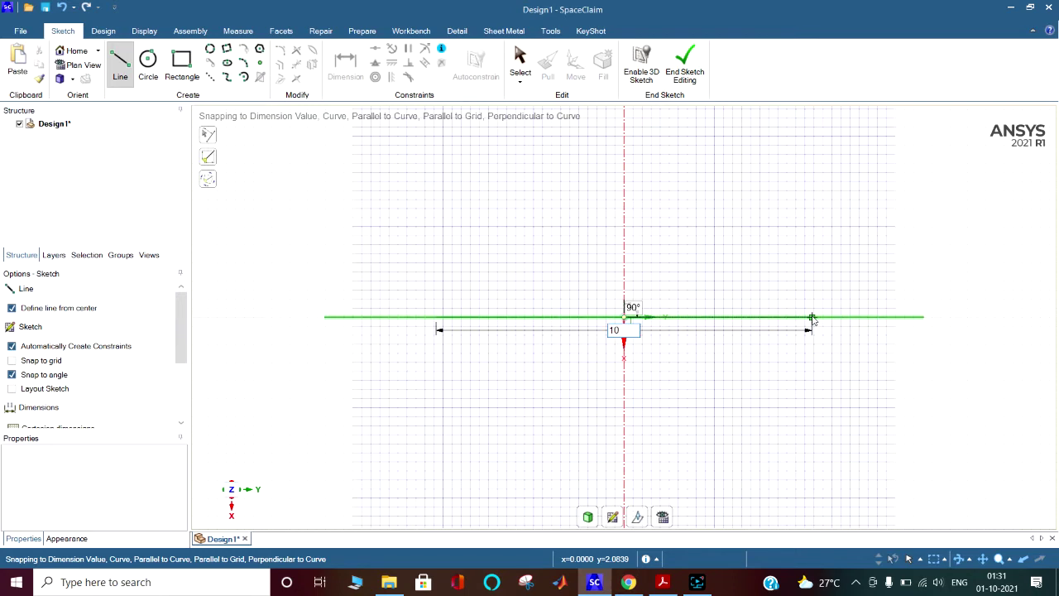
pyautogui.press('Return')
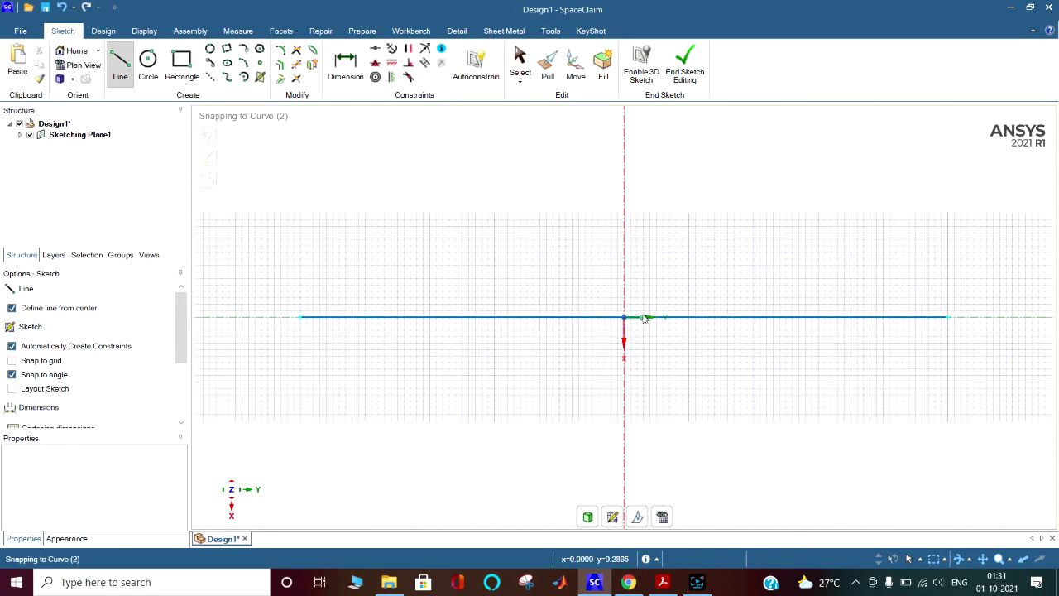
# Step: Draw a 6 cm line centred on the vertical axis above the first line
pyautogui.scroll(2, 643, 318)
pyautogui.scroll(-1, 643, 318)
pyautogui.scroll(-1, 645, 321)
pyautogui.scroll(-2, 649, 325)
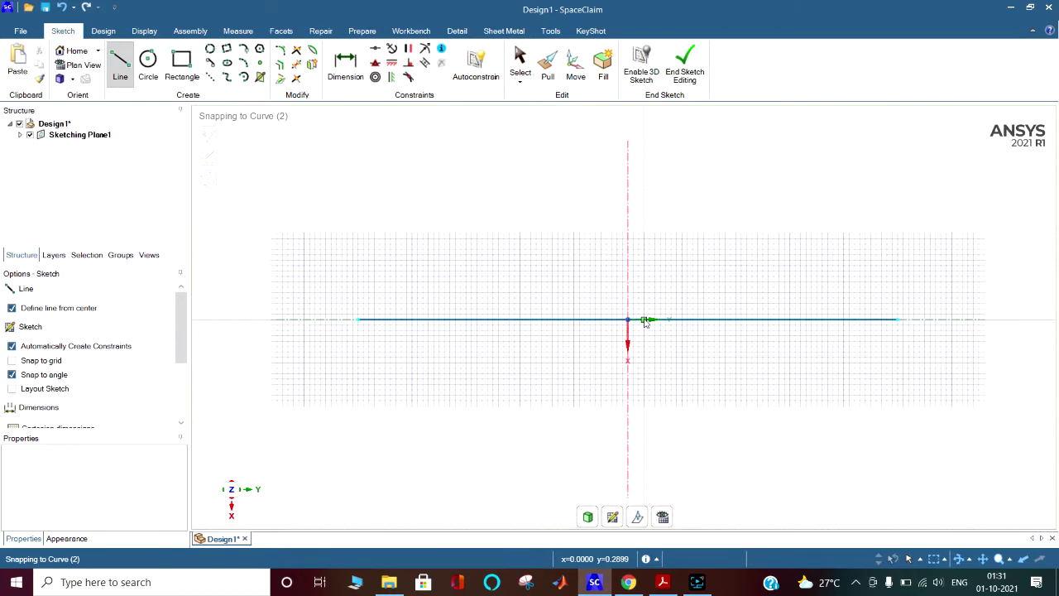
pyautogui.scroll(2, 650, 327)
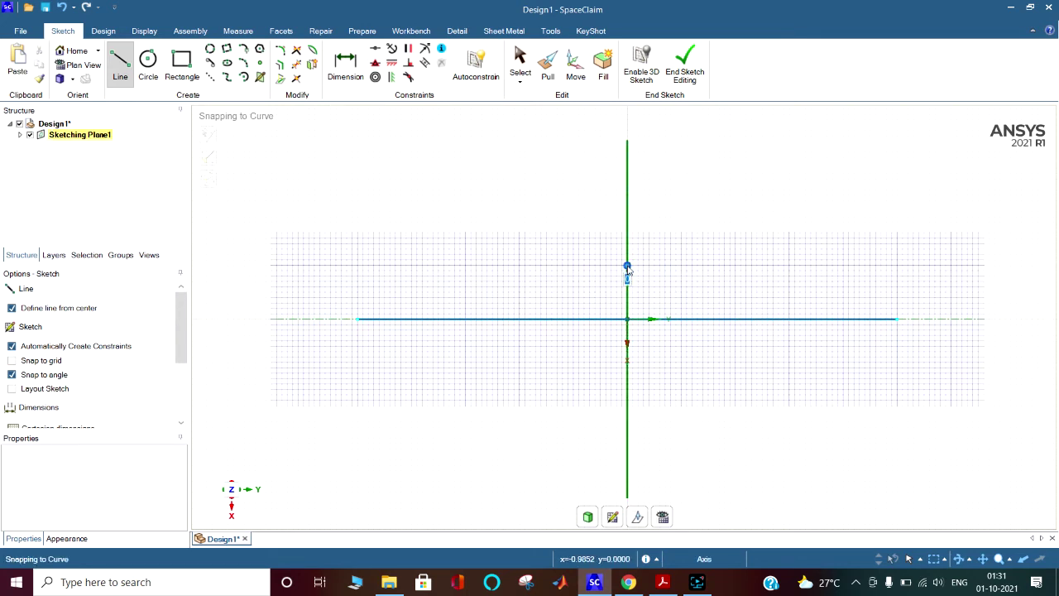
pyautogui.click(627, 266)
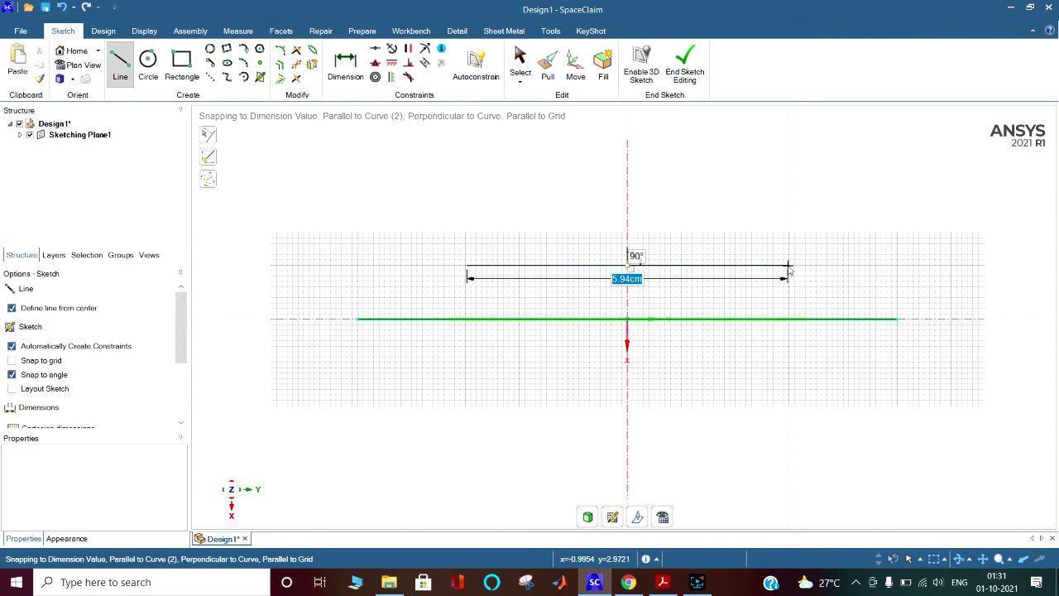
pyautogui.scroll(3, 788, 266)
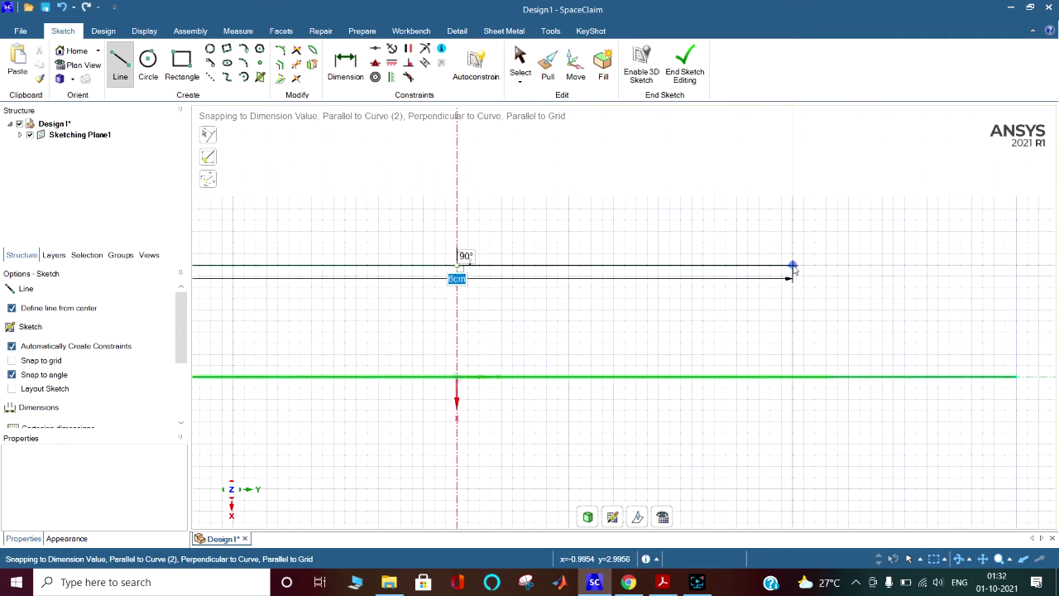
pyautogui.click(792, 266)
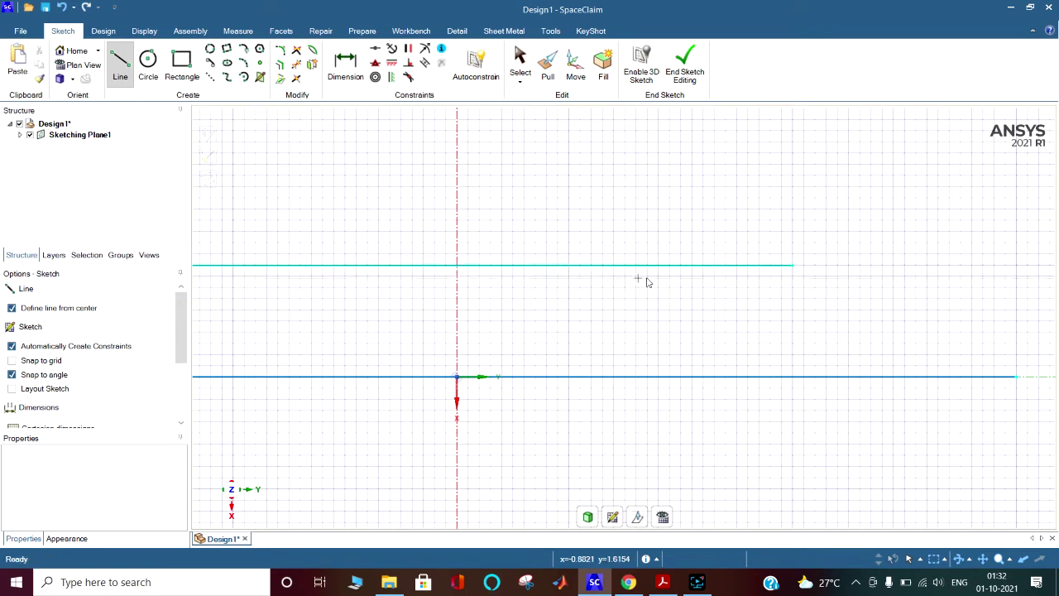
# Step: Switch to endpoint mode and draw a short line starting at the vertical axis
pyautogui.click(456, 276)
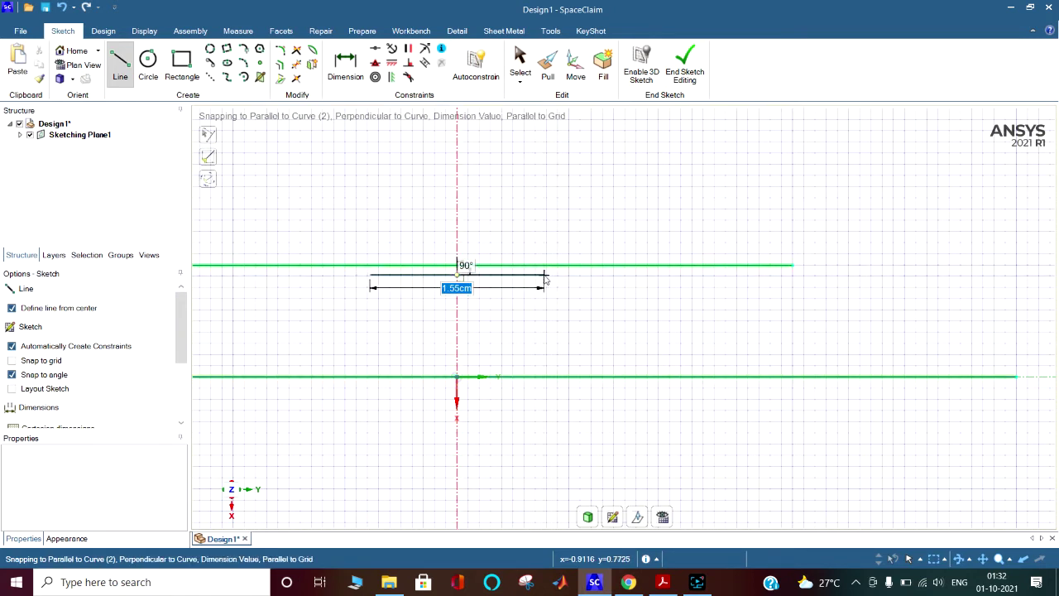
pyautogui.press('Escape')
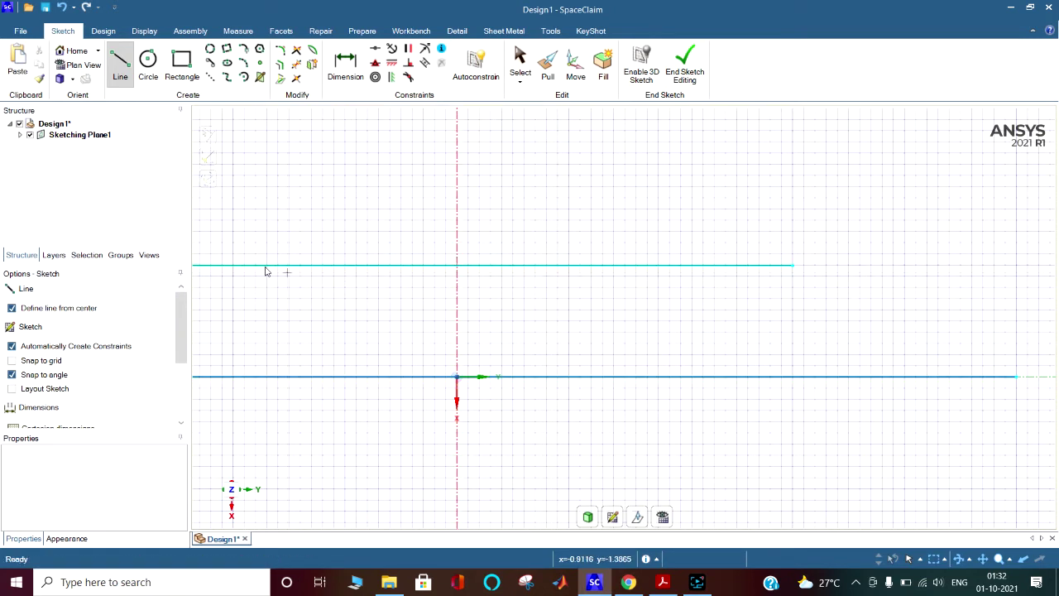
pyautogui.click(12, 308)
pyautogui.click(458, 278)
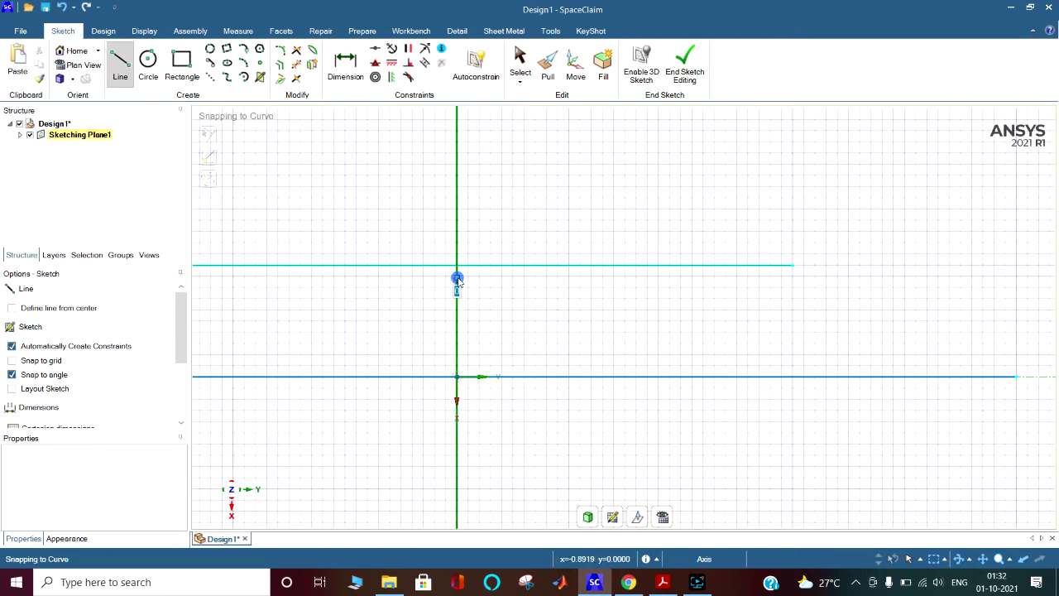
pyautogui.click(569, 281)
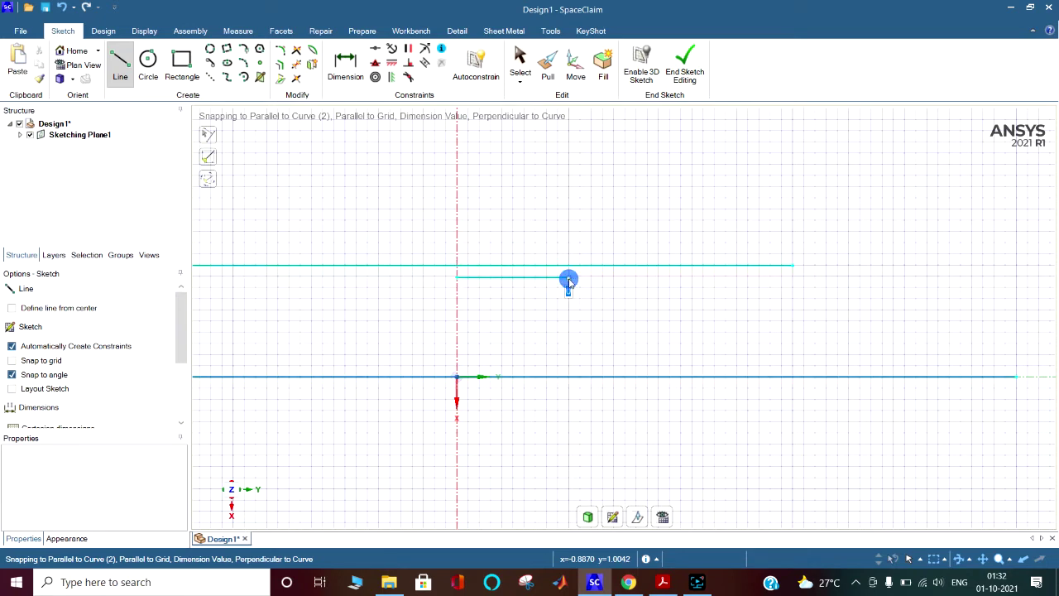
pyautogui.press('Escape')
pyautogui.scroll(-3, 647, 312)
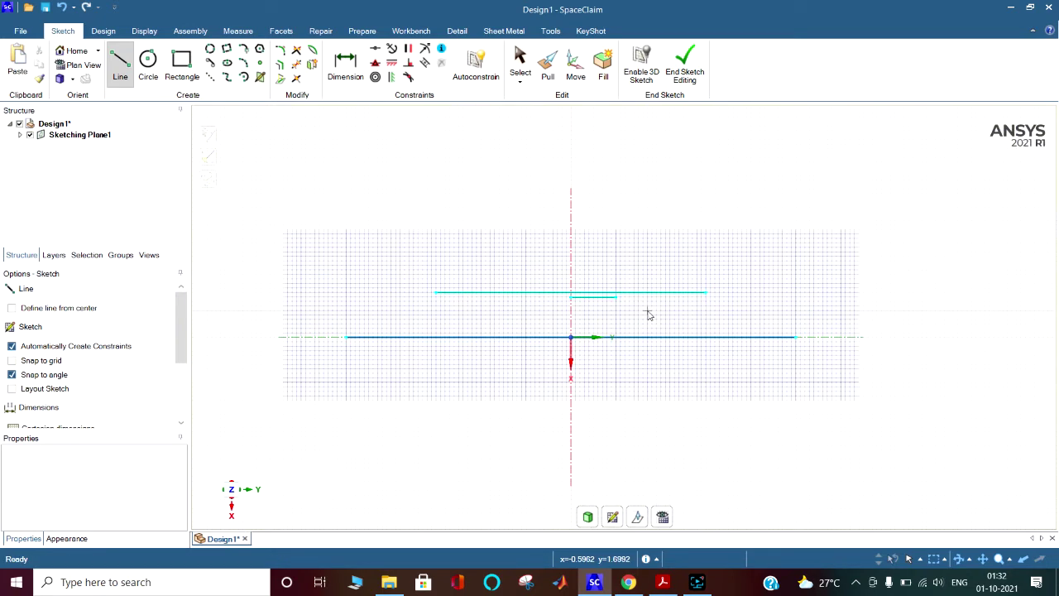
pyautogui.scroll(1, 647, 312)
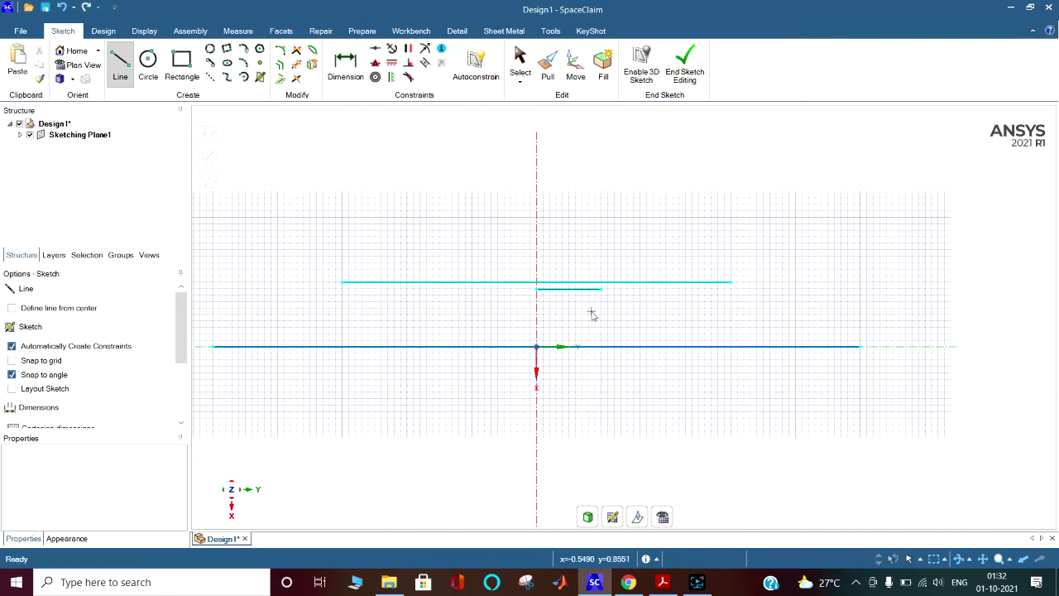
# Step: Change 'Number of grid lines per major' to 20 in the Units options and apply
pyautogui.click(10, 33)
pyautogui.press('Escape')
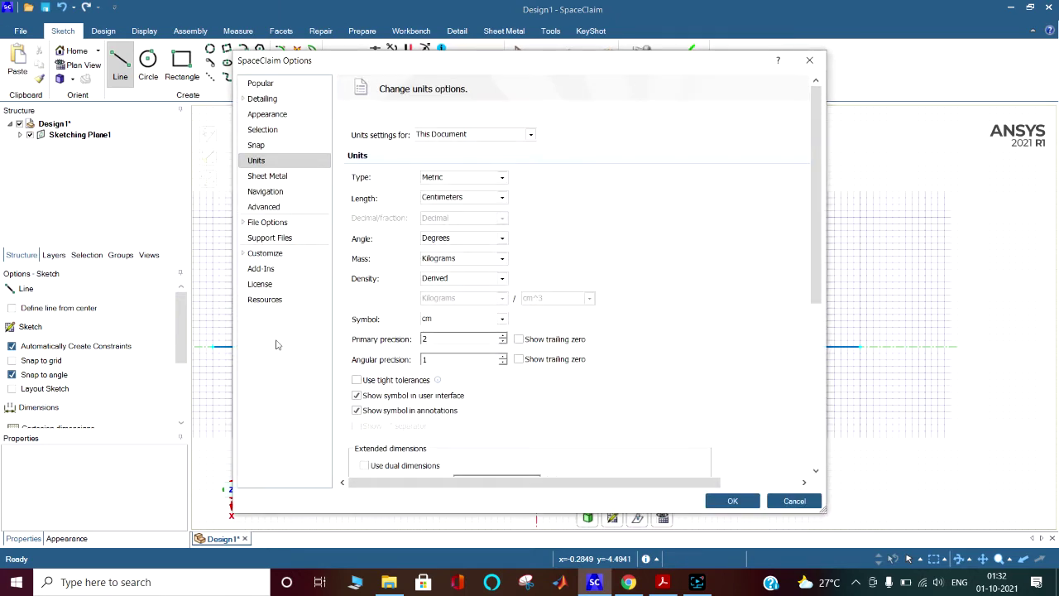
pyautogui.scroll(-5, 447, 401)
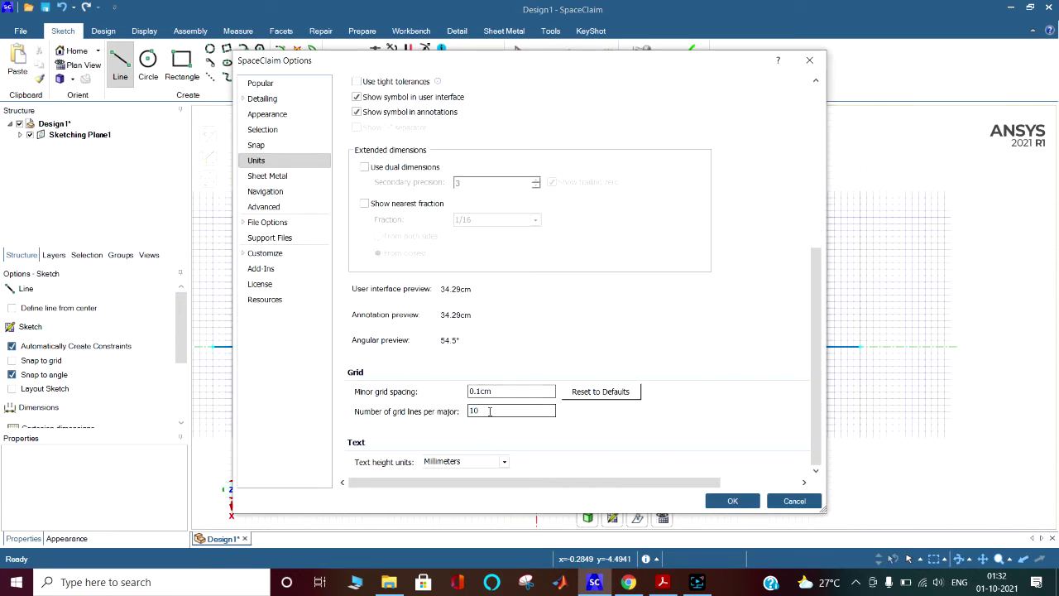
pyautogui.doubleClick(472, 411)
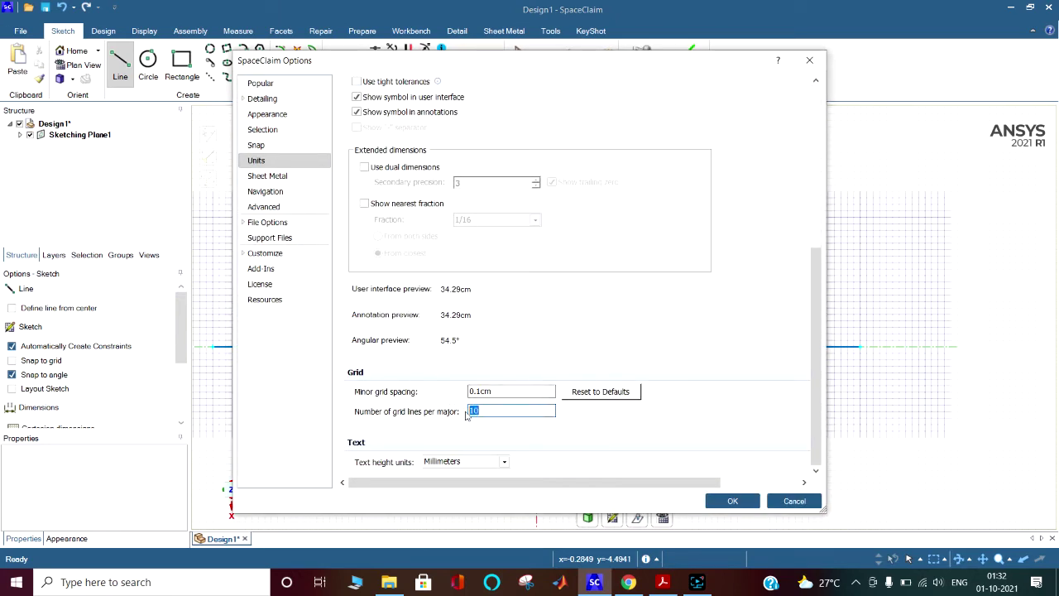
pyautogui.write('20')
pyautogui.click(732, 500)
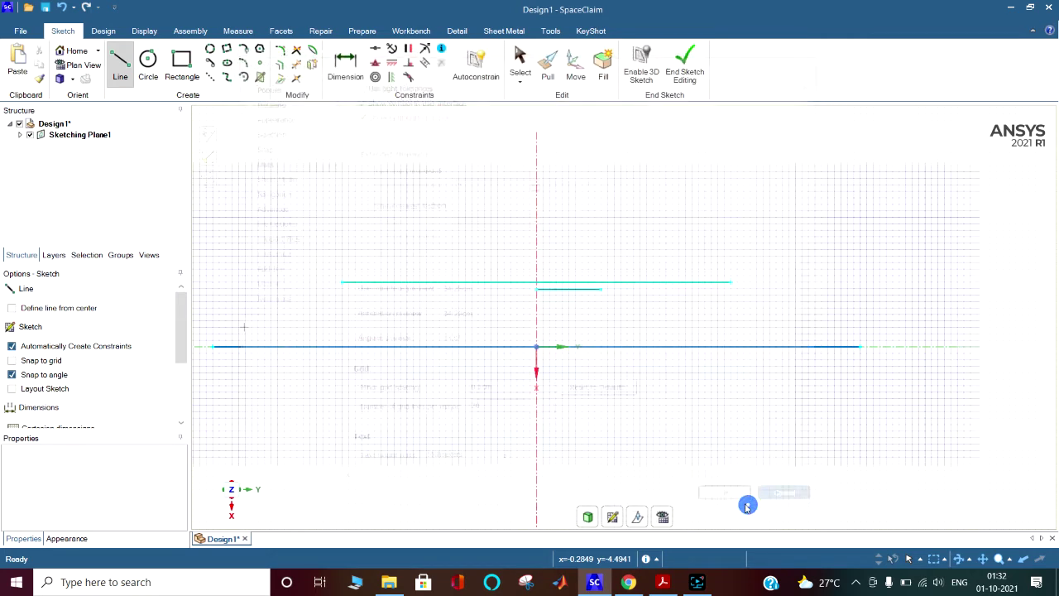
# Step: Zoom the sketch out and back in to frame all three lines on the finer grid
pyautogui.scroll(2, 622, 348)
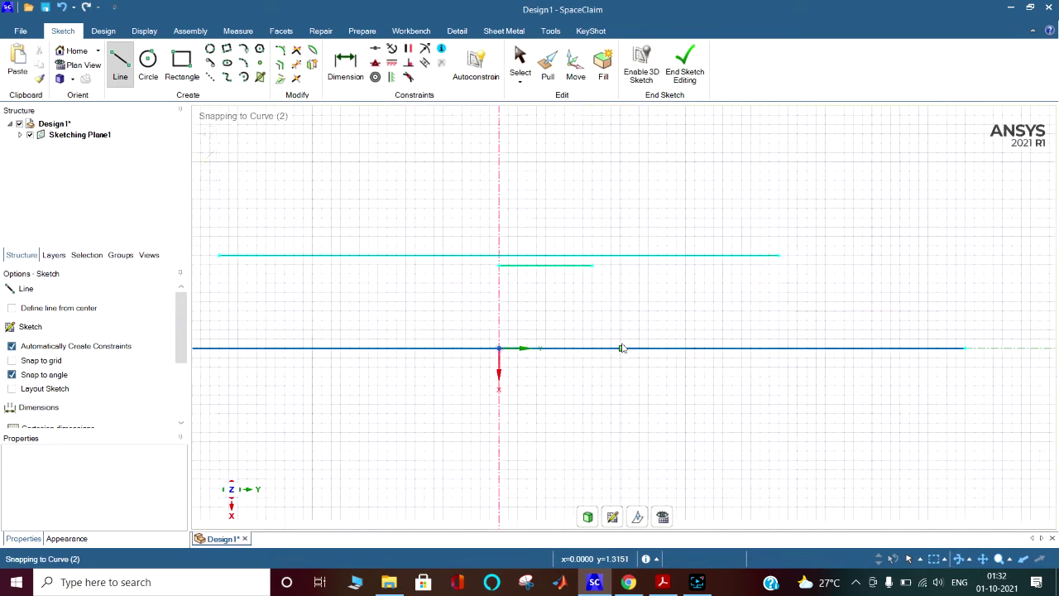
pyautogui.scroll(1, 622, 348)
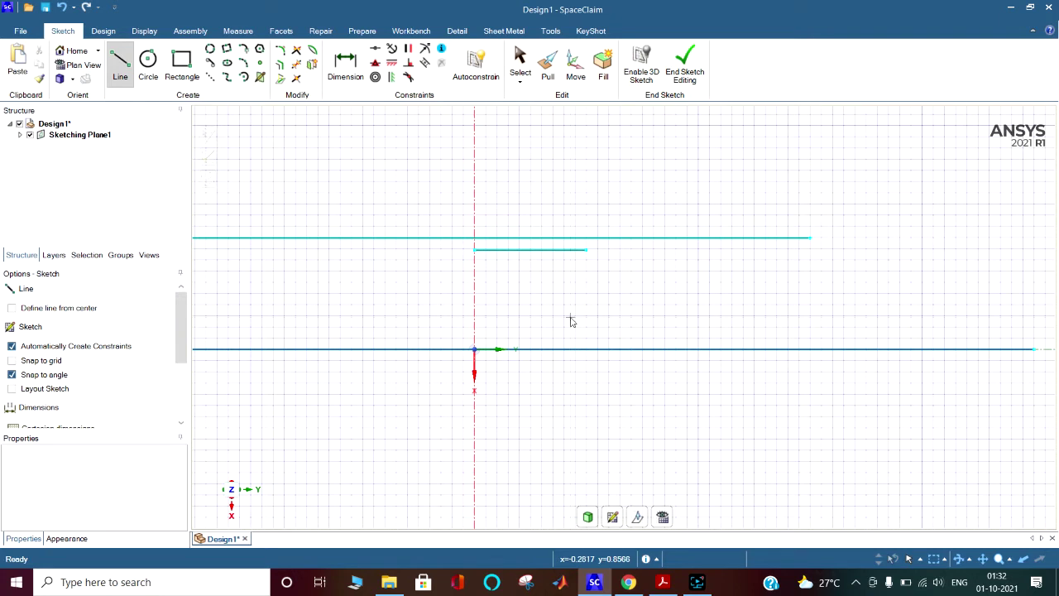
pyautogui.scroll(2, 570, 321)
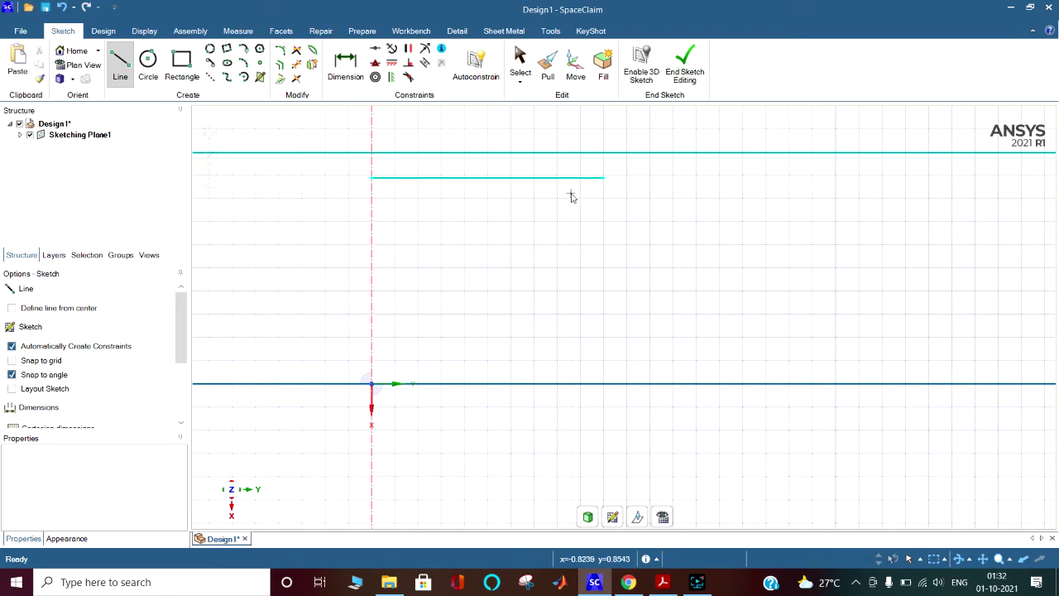
pyautogui.scroll(-2, 629, 260)
pyautogui.scroll(-2, 626, 265)
pyautogui.scroll(-2, 623, 273)
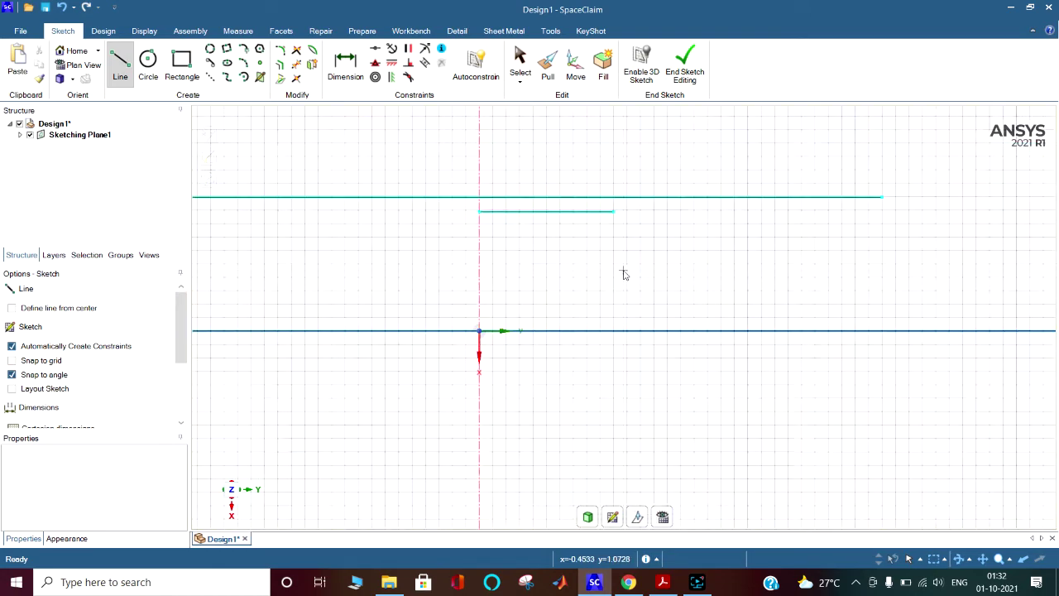
pyautogui.scroll(-2, 627, 279)
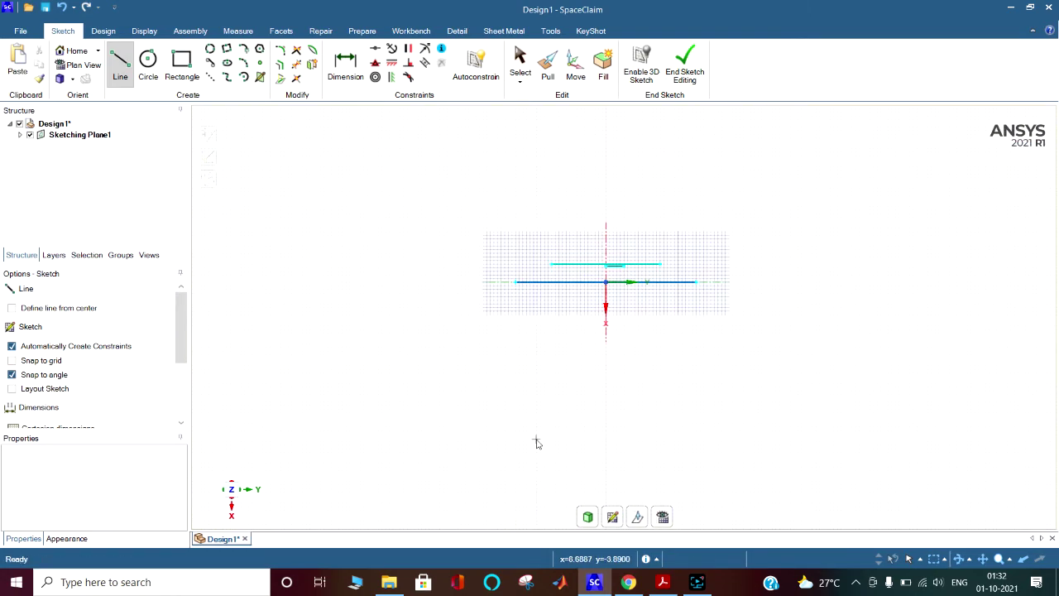
pyautogui.scroll(4, 586, 335)
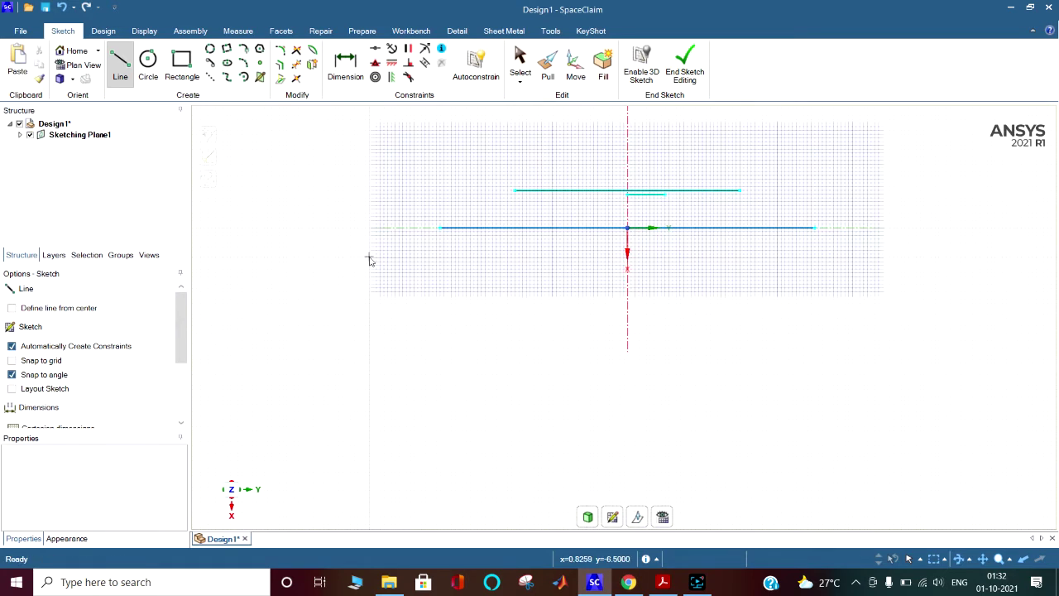
# Step: Change the Minor grid spacing in SpaceClaim Options to 0.05 cm and apply it
pyautogui.click(20, 31)
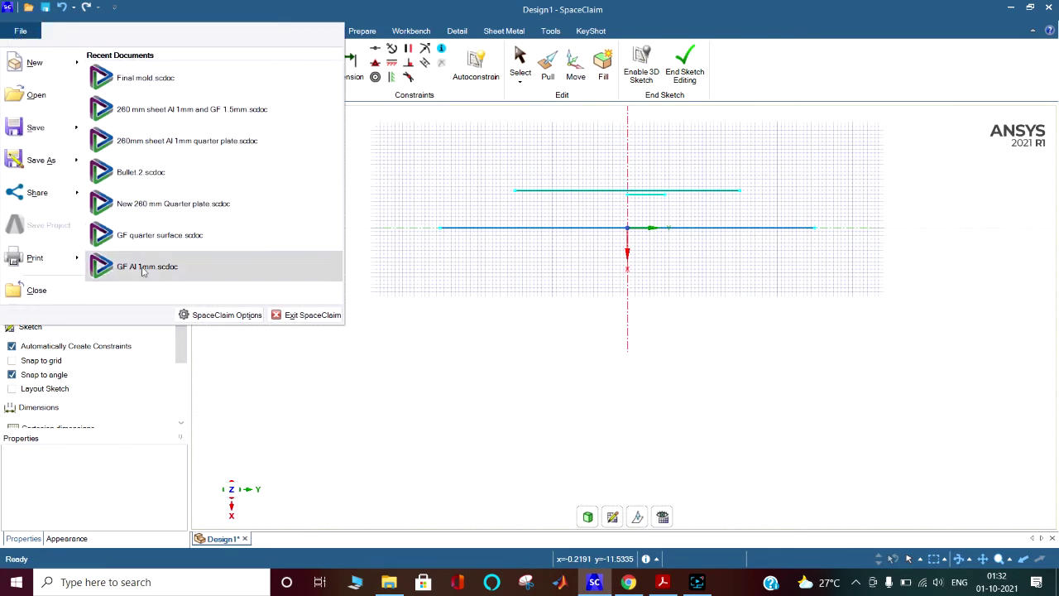
pyautogui.click(211, 324)
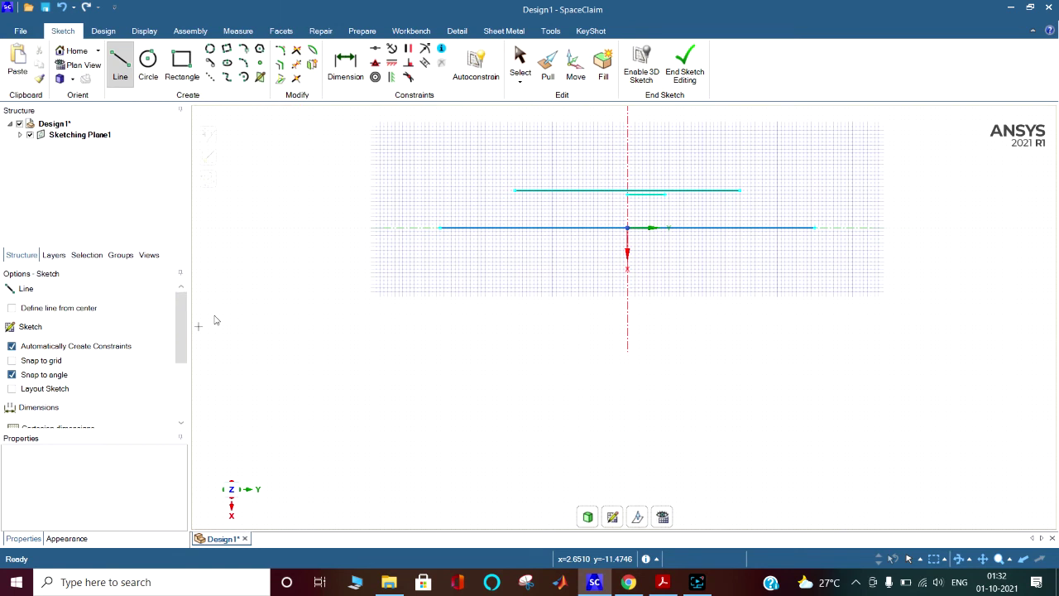
pyautogui.scroll(-5, 655, 421)
pyautogui.scroll(-1, 587, 413)
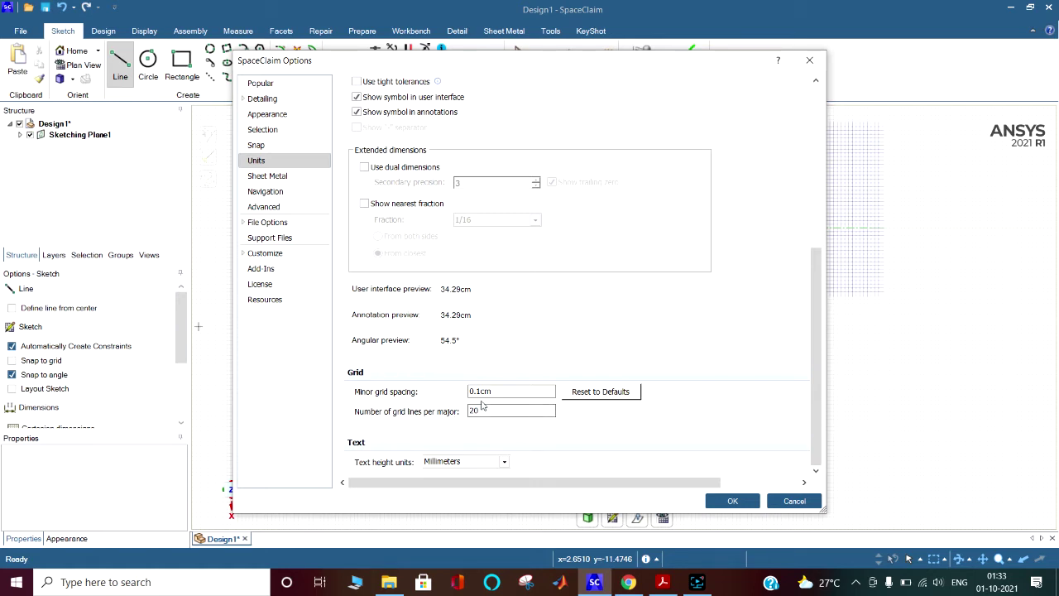
pyautogui.click(481, 392)
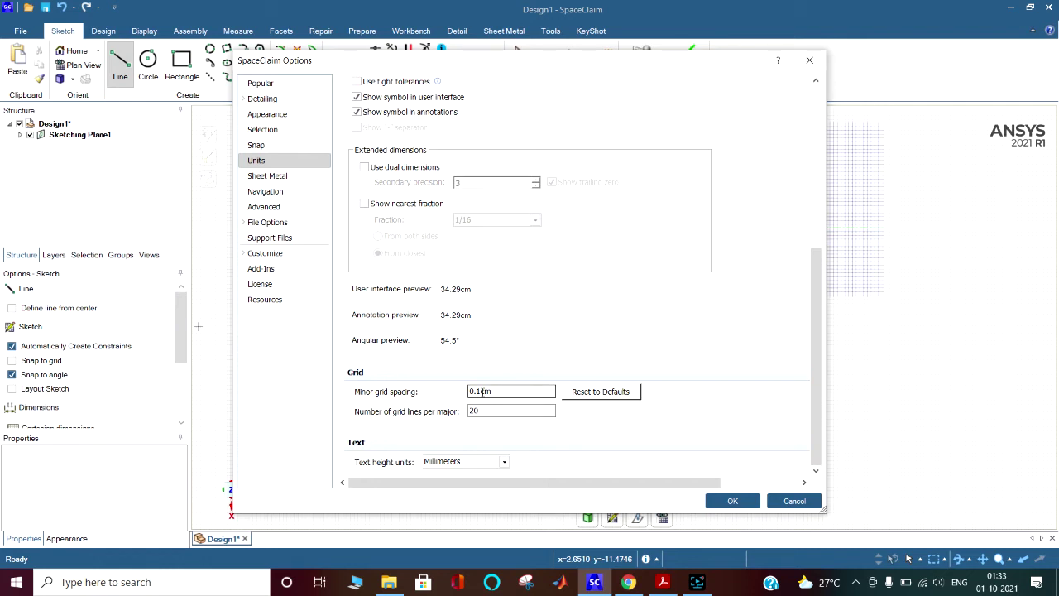
pyautogui.click(482, 392)
pyautogui.write('0.05')
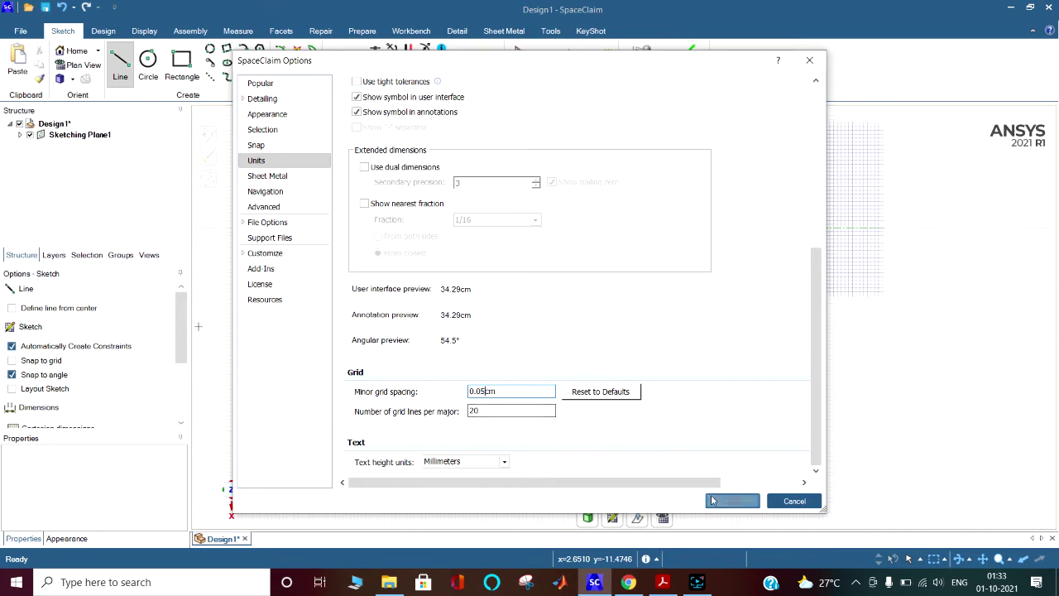
pyautogui.click(732, 500)
pyautogui.scroll(1, 645, 196)
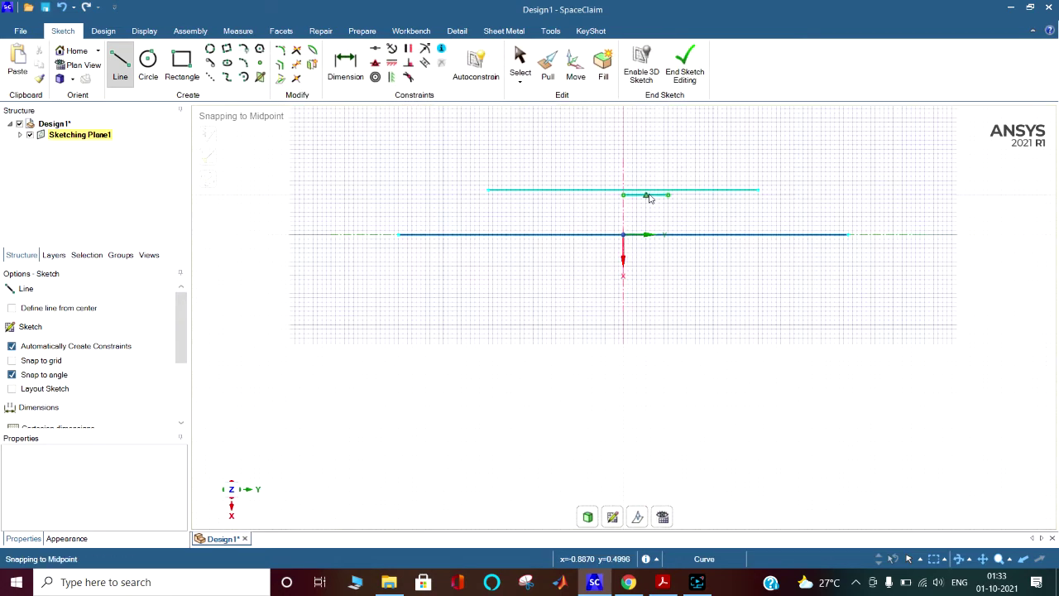
pyautogui.scroll(2, 645, 196)
pyautogui.scroll(2, 667, 278)
pyautogui.scroll(1, 680, 209)
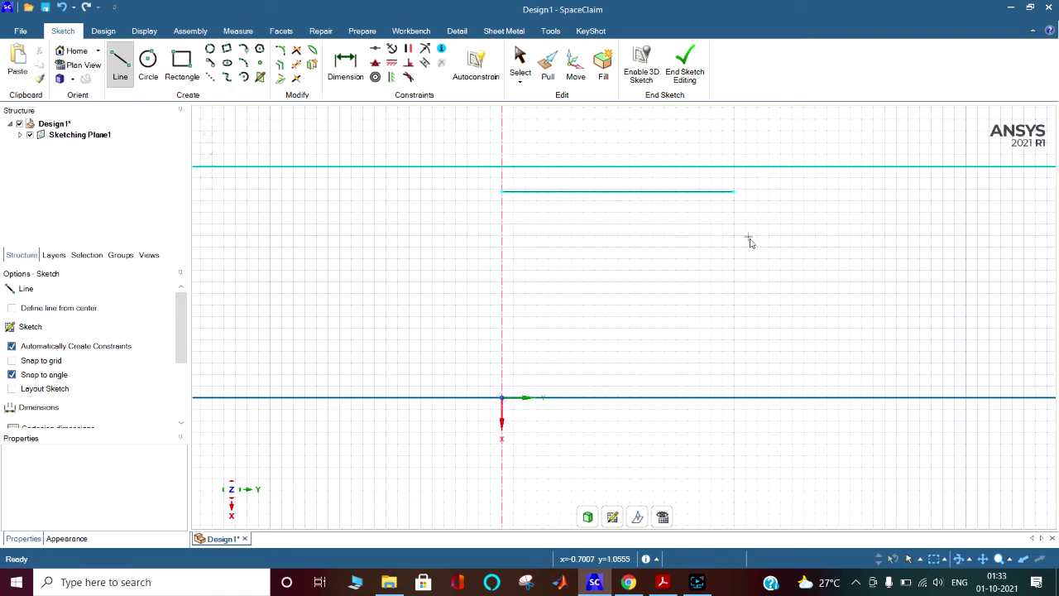
pyautogui.scroll(-3, 768, 300)
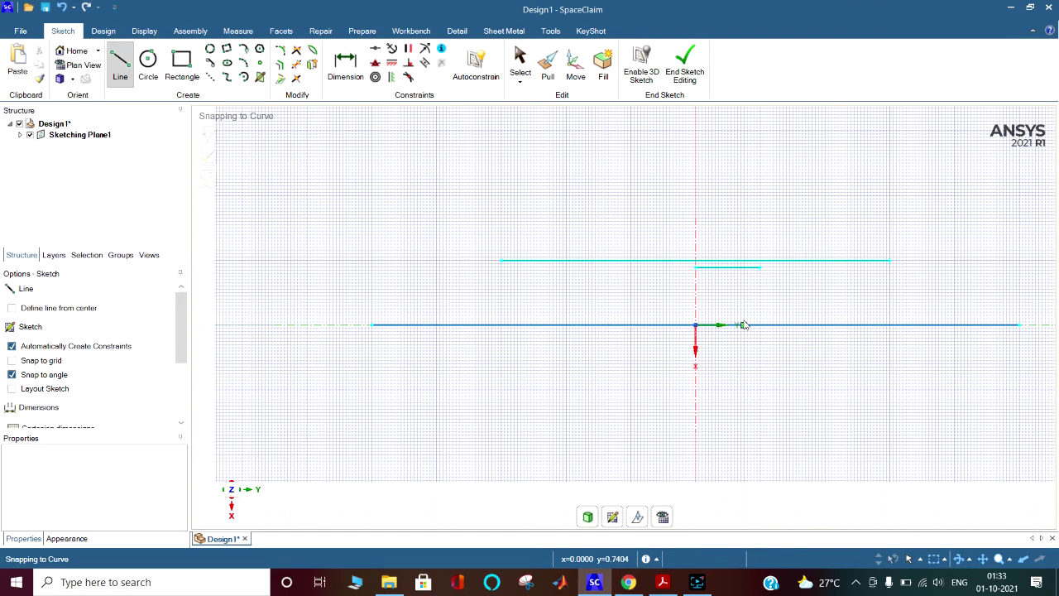
pyautogui.scroll(5, 695, 364)
pyautogui.scroll(-5, 694, 364)
pyautogui.scroll(-2, 696, 366)
pyautogui.click(695, 365)
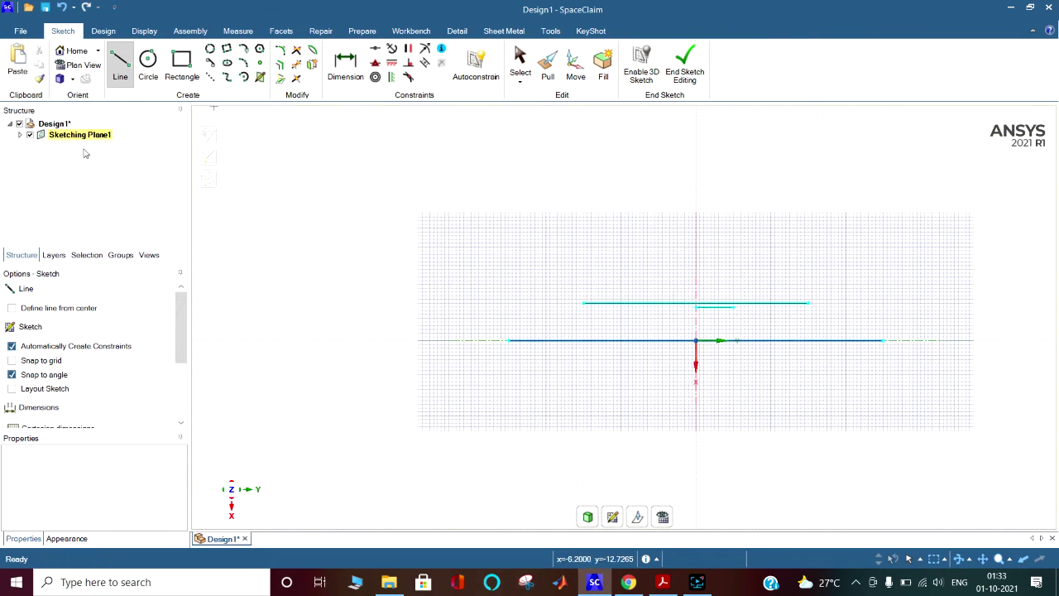
# Step: In SpaceClaim Options Units, keep the Metric system and set the length unit to Millimeters
pyautogui.click(20, 31)
pyautogui.click(224, 314)
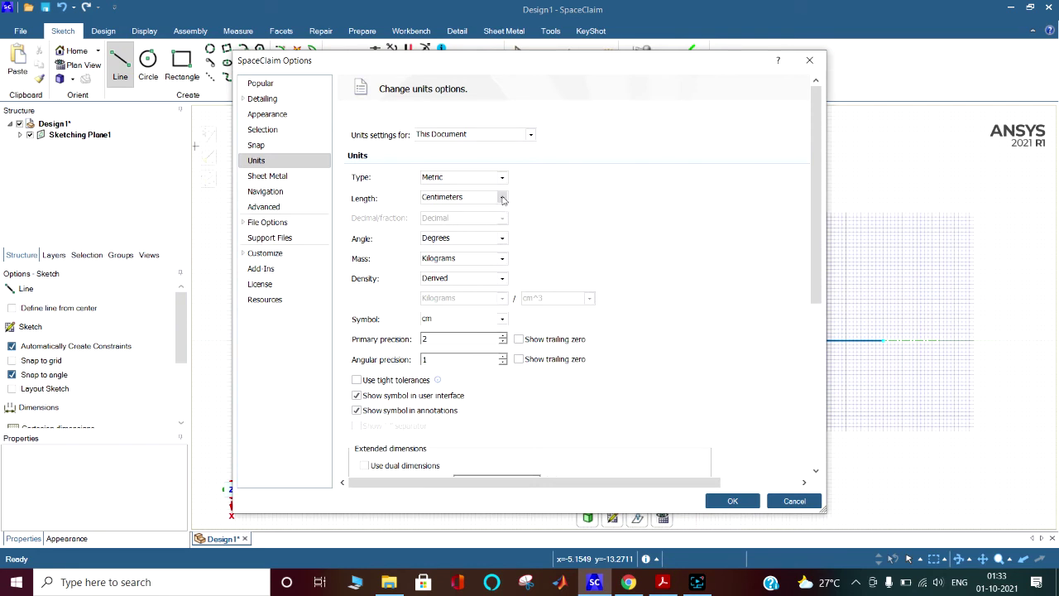
pyautogui.click(502, 200)
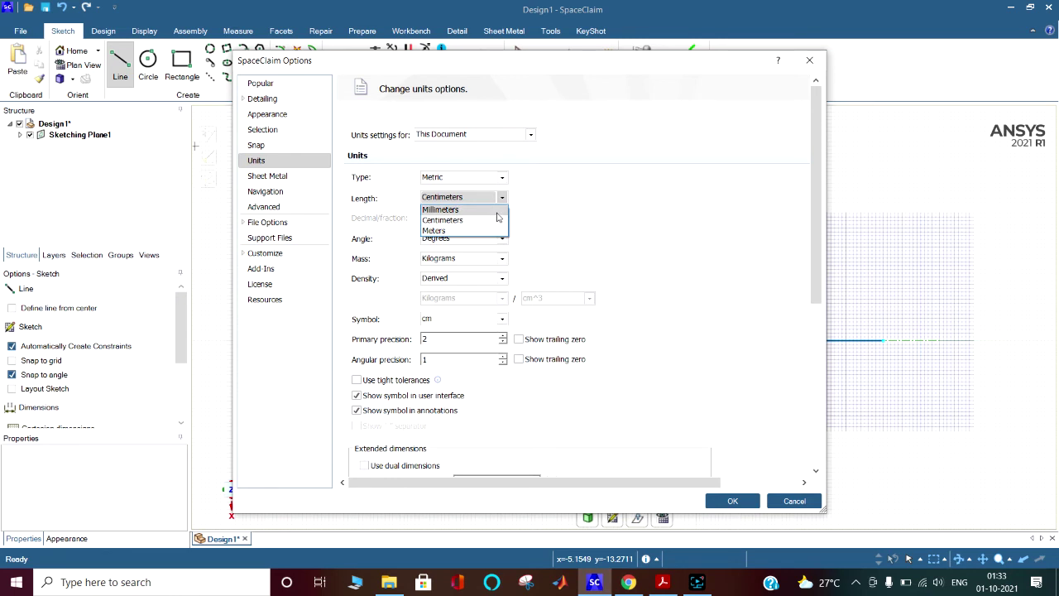
pyautogui.click(597, 221)
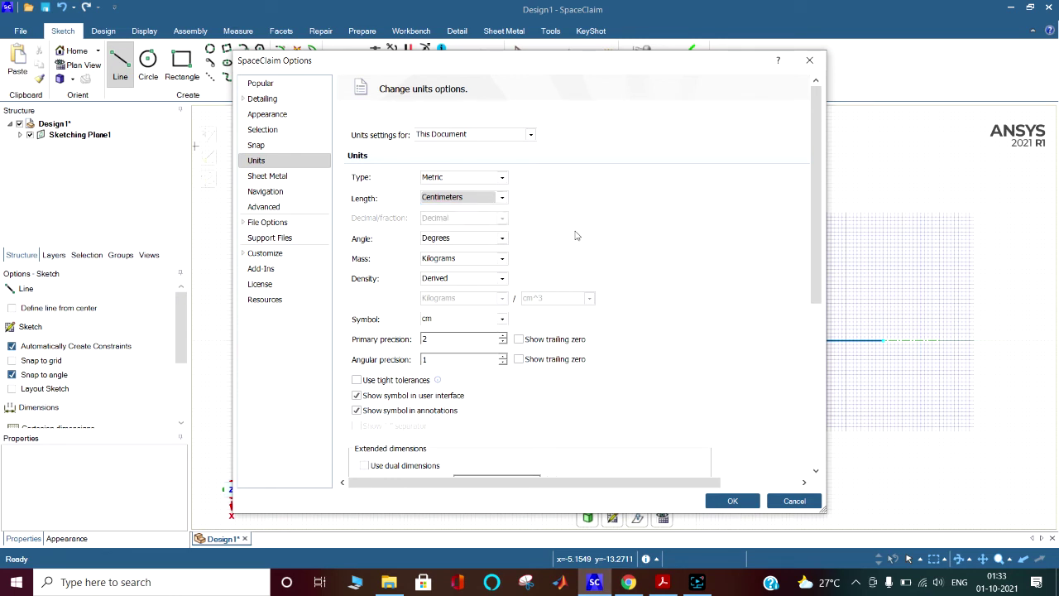
pyautogui.click(502, 178)
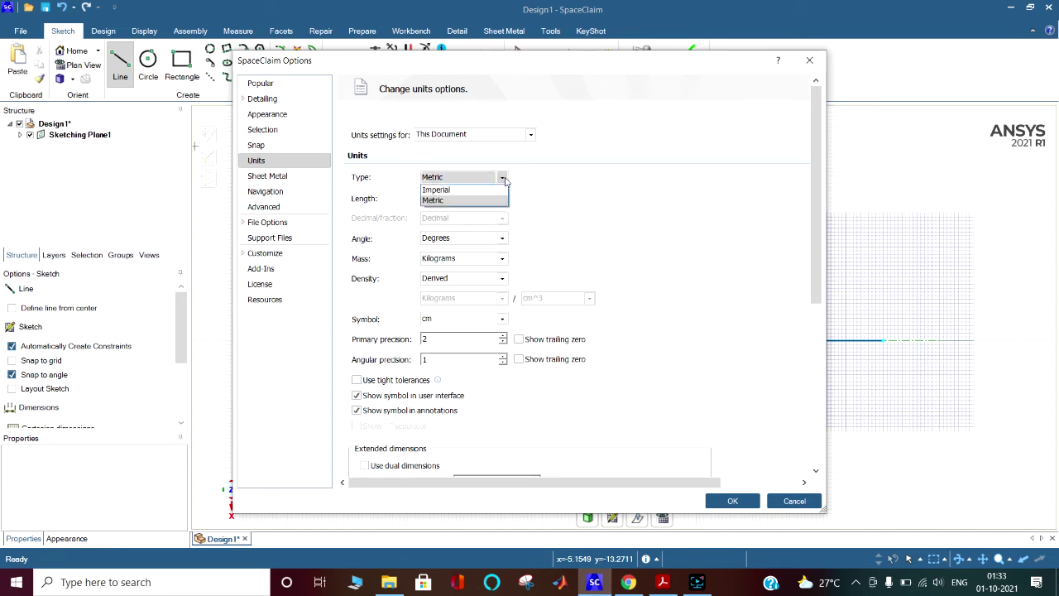
pyautogui.click(502, 178)
pyautogui.click(502, 198)
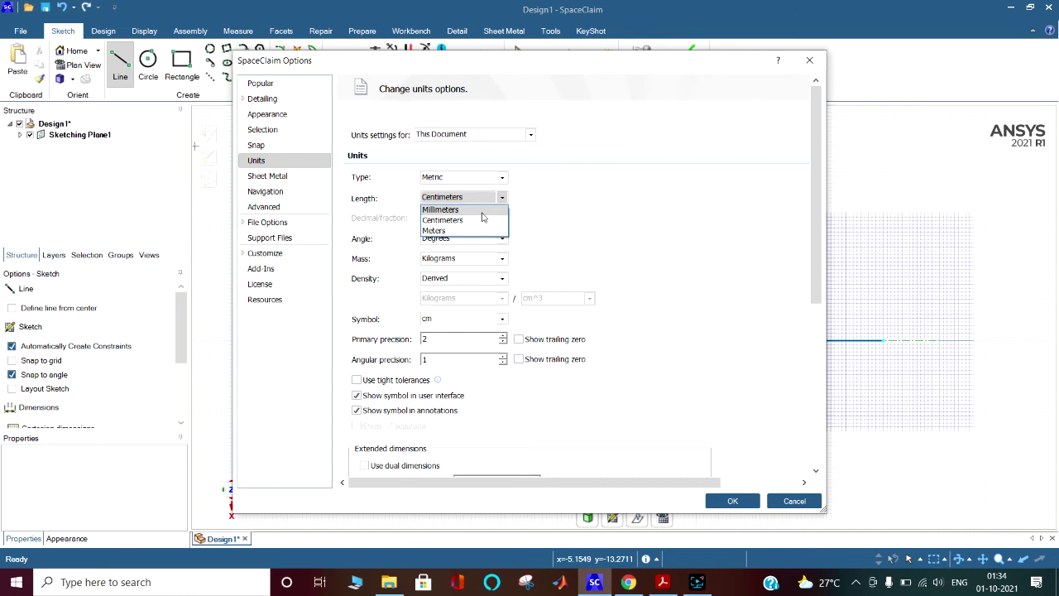
pyautogui.click(480, 210)
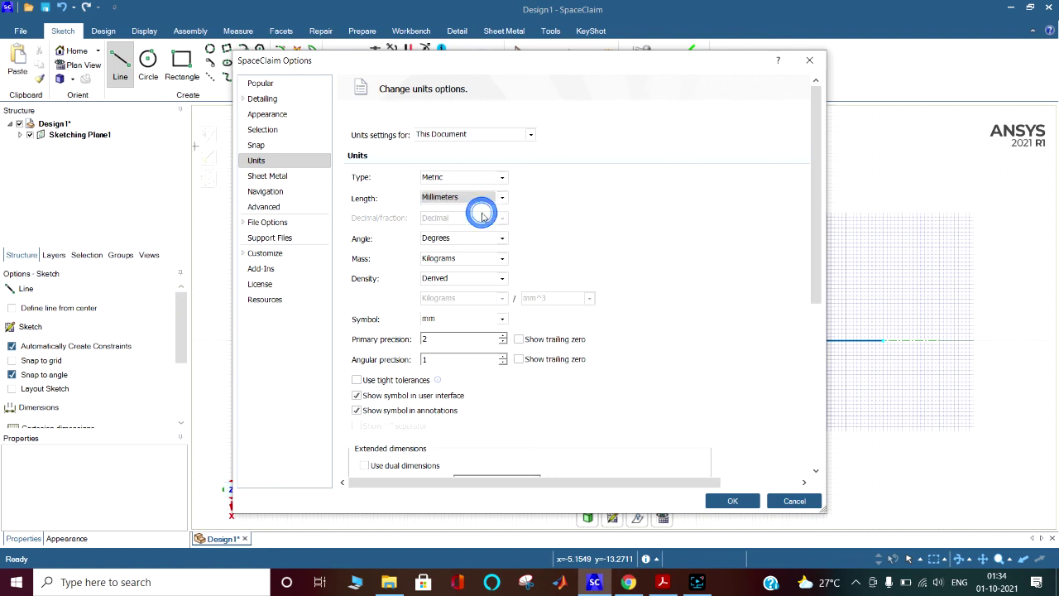
pyautogui.click(598, 232)
# Step: Set 10 grid lines per major division and the mass unit to Grams, then apply with OK
pyautogui.scroll(-5, 648, 306)
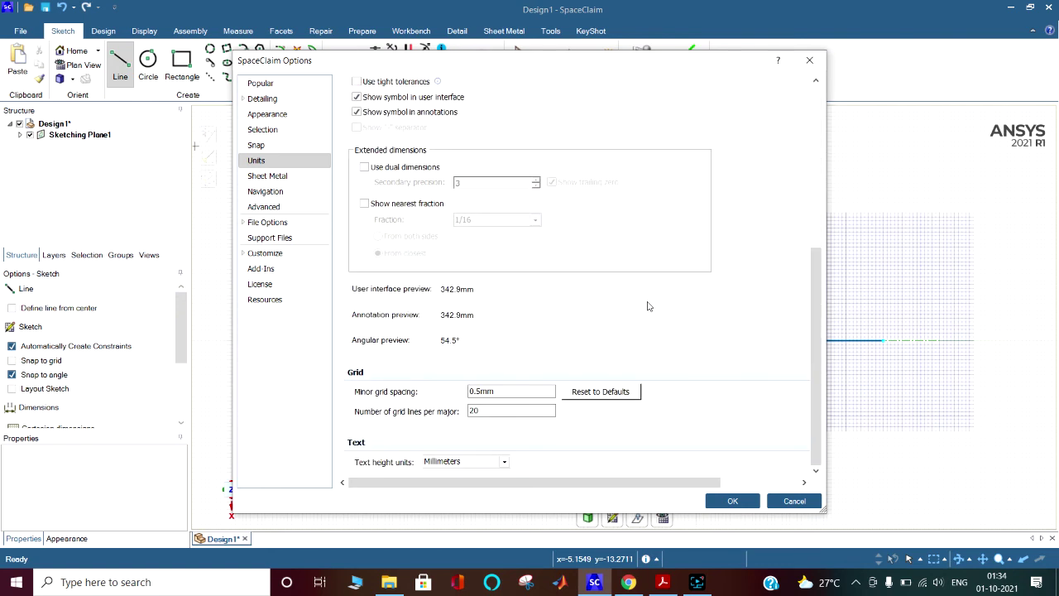
pyautogui.doubleClick(475, 413)
pyautogui.click(472, 414)
pyautogui.scroll(5, 612, 342)
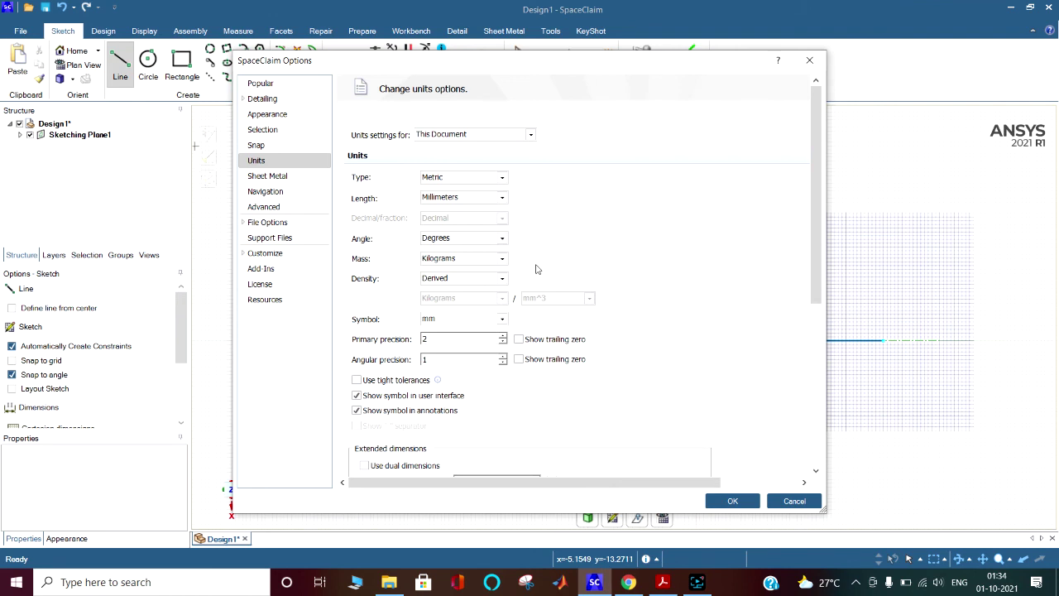
pyautogui.click(501, 258)
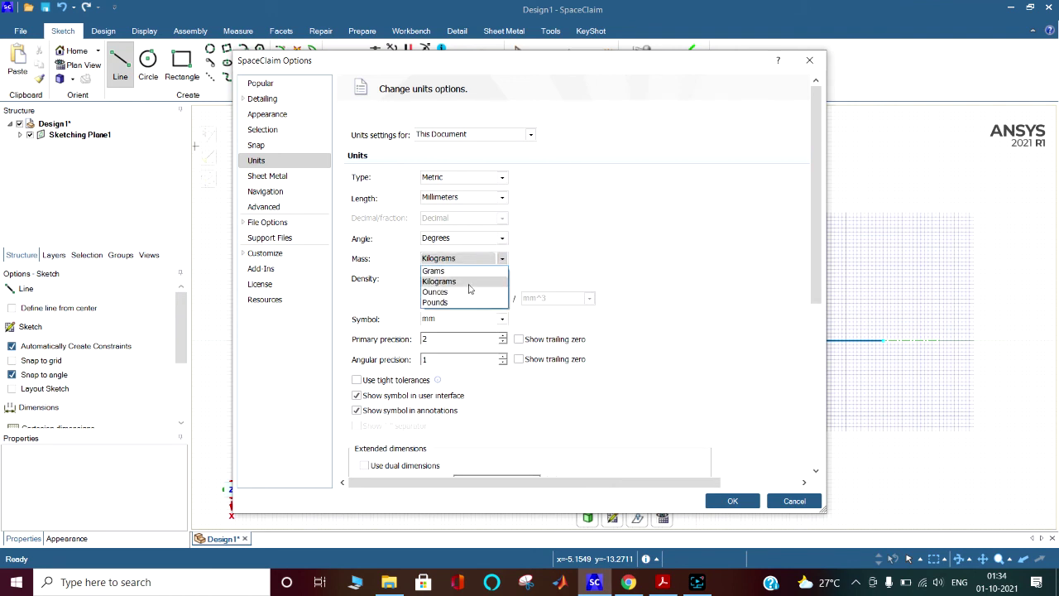
pyautogui.click(469, 271)
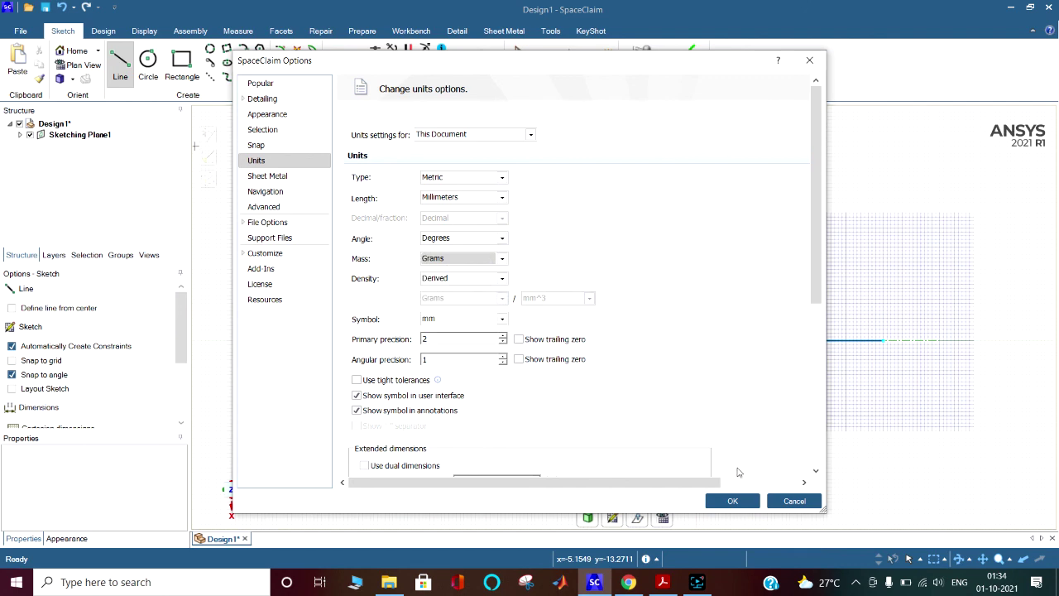
pyautogui.scroll(-5, 752, 416)
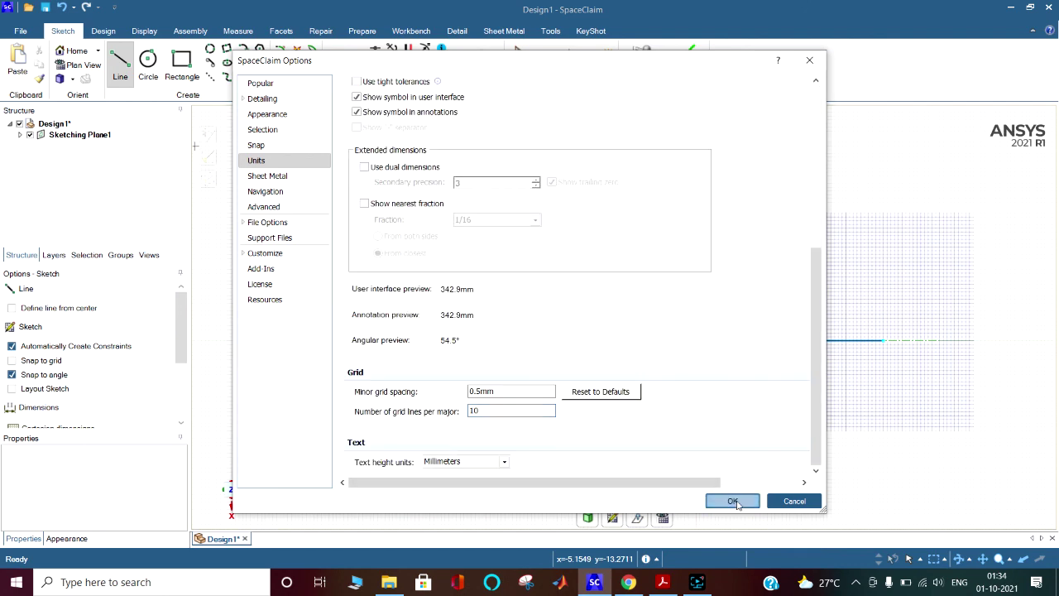
pyautogui.click(734, 501)
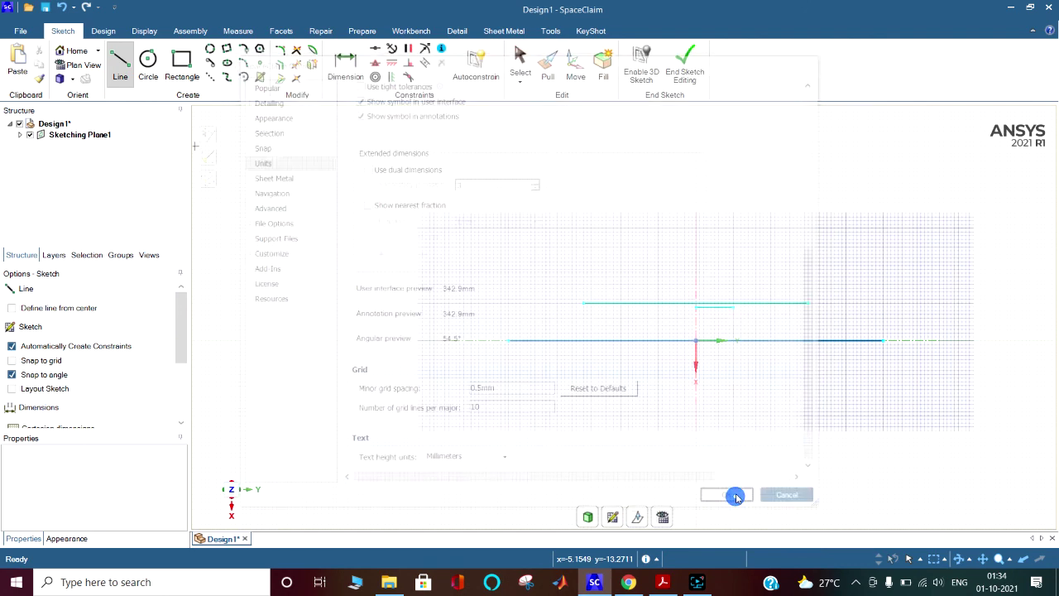